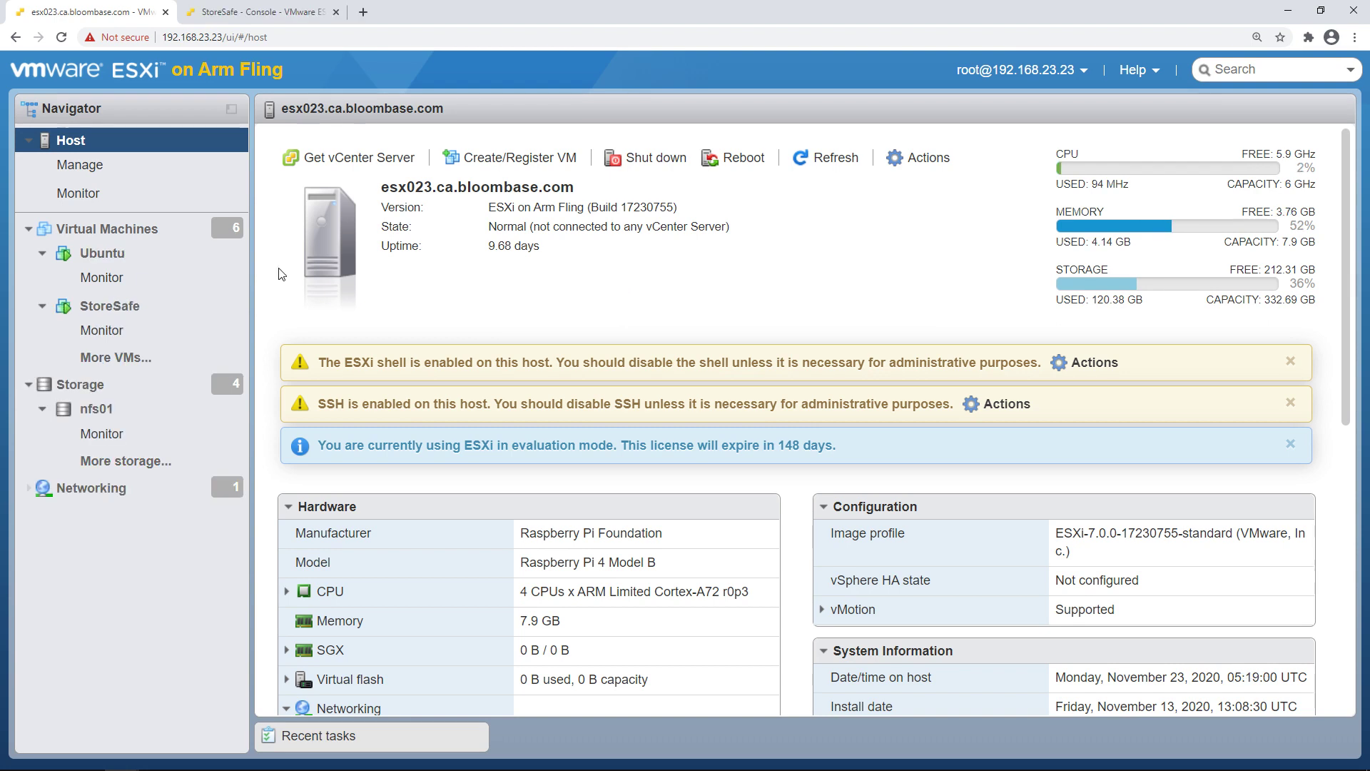
Open the StoreSafe VM's summary (Red Hat Enterprise Linux 7, 2 CPUs, 2 GB memory)
click(171, 309)
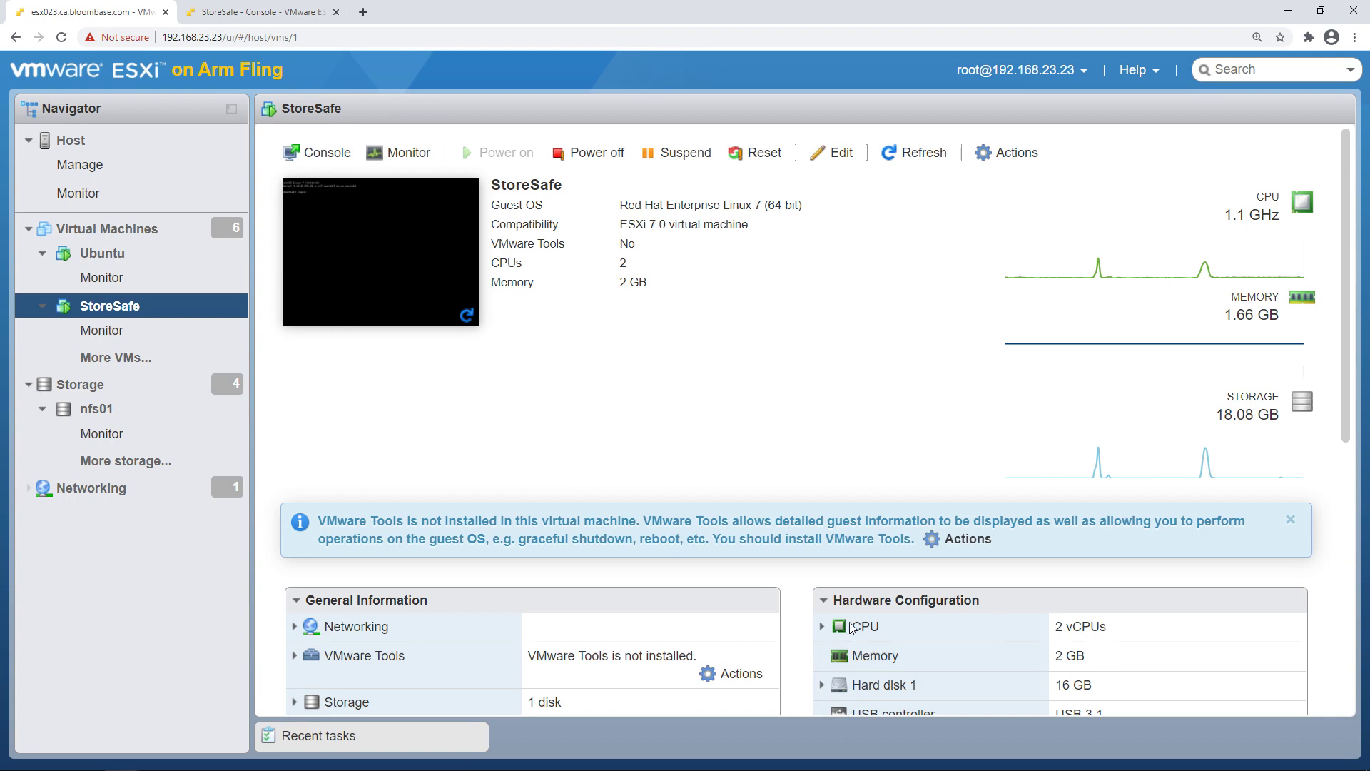
Highlight the VM's 2 vCPU and 2 GB memory rows, then switch to the StoreSafe console tab
drag(851, 625, 1125, 626)
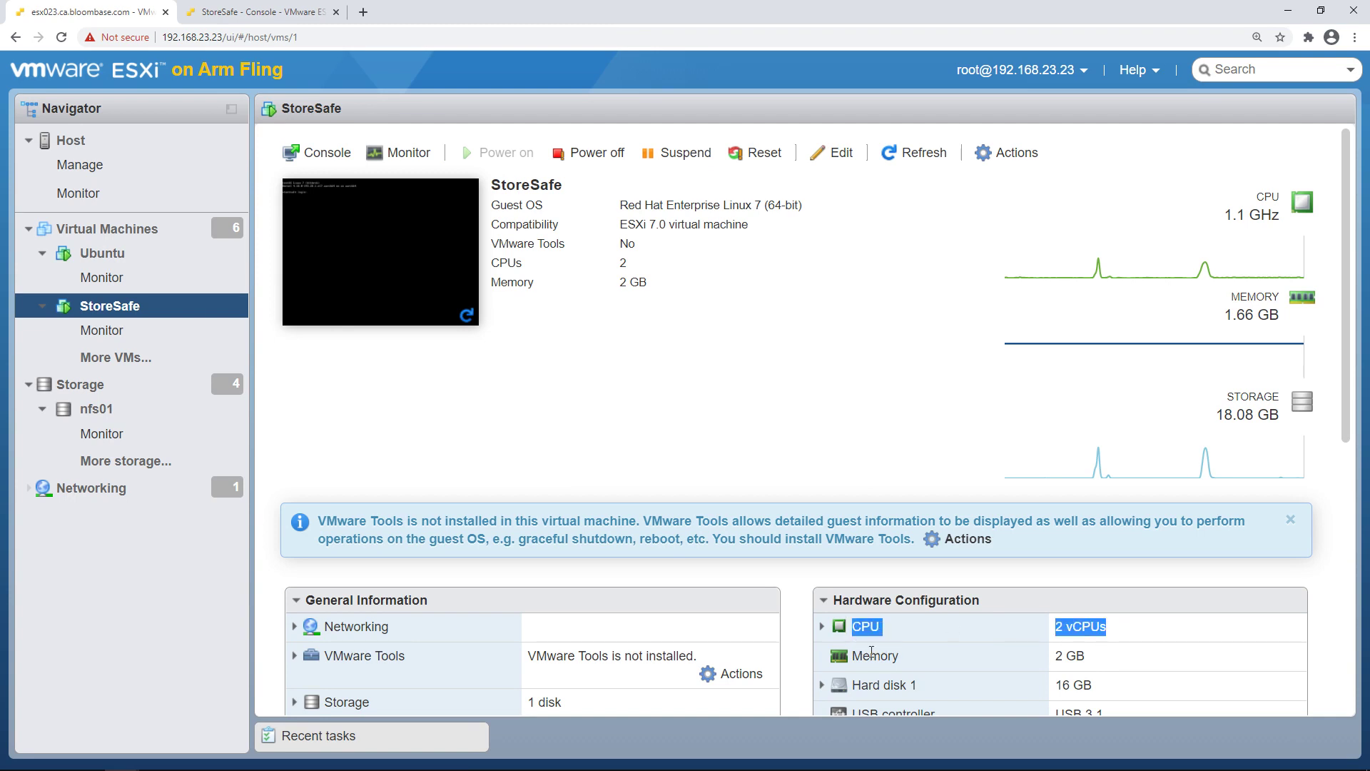
drag(856, 652, 1088, 652)
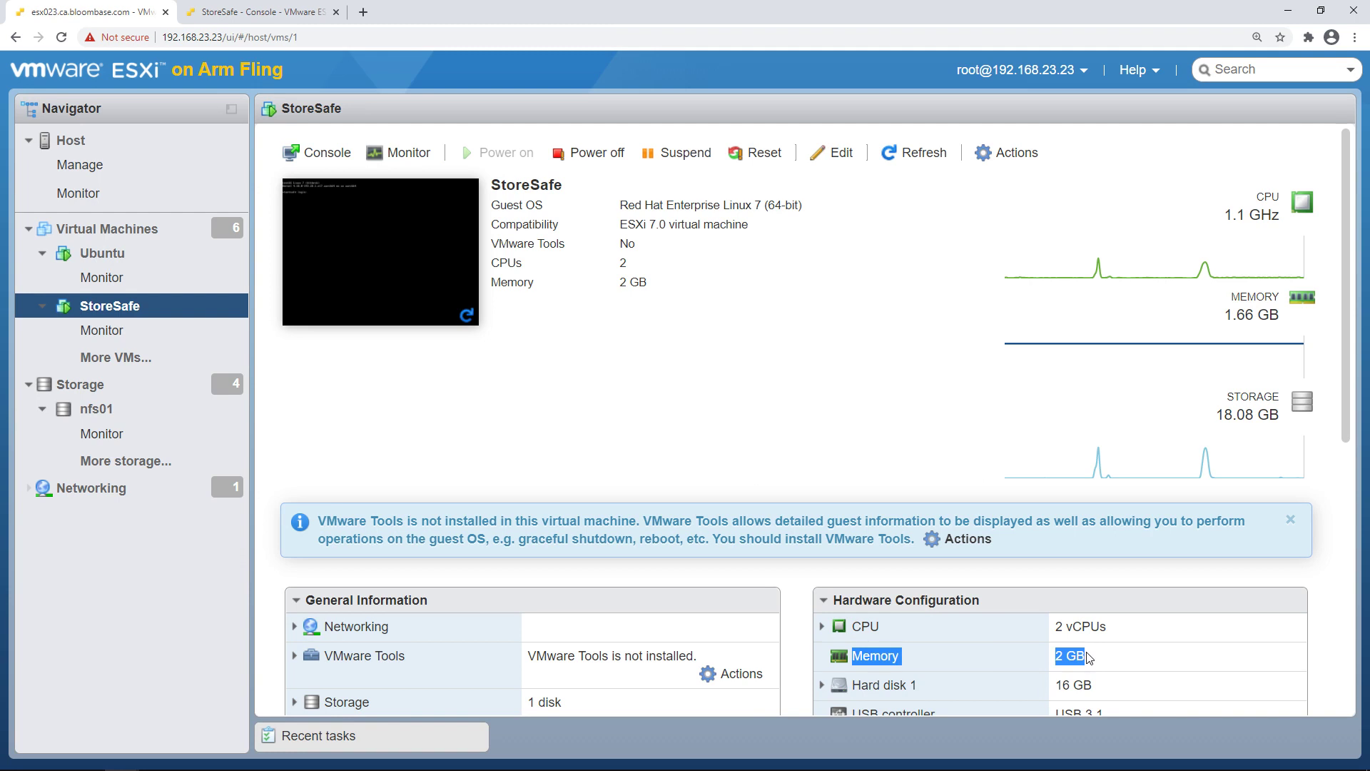
click(659, 207)
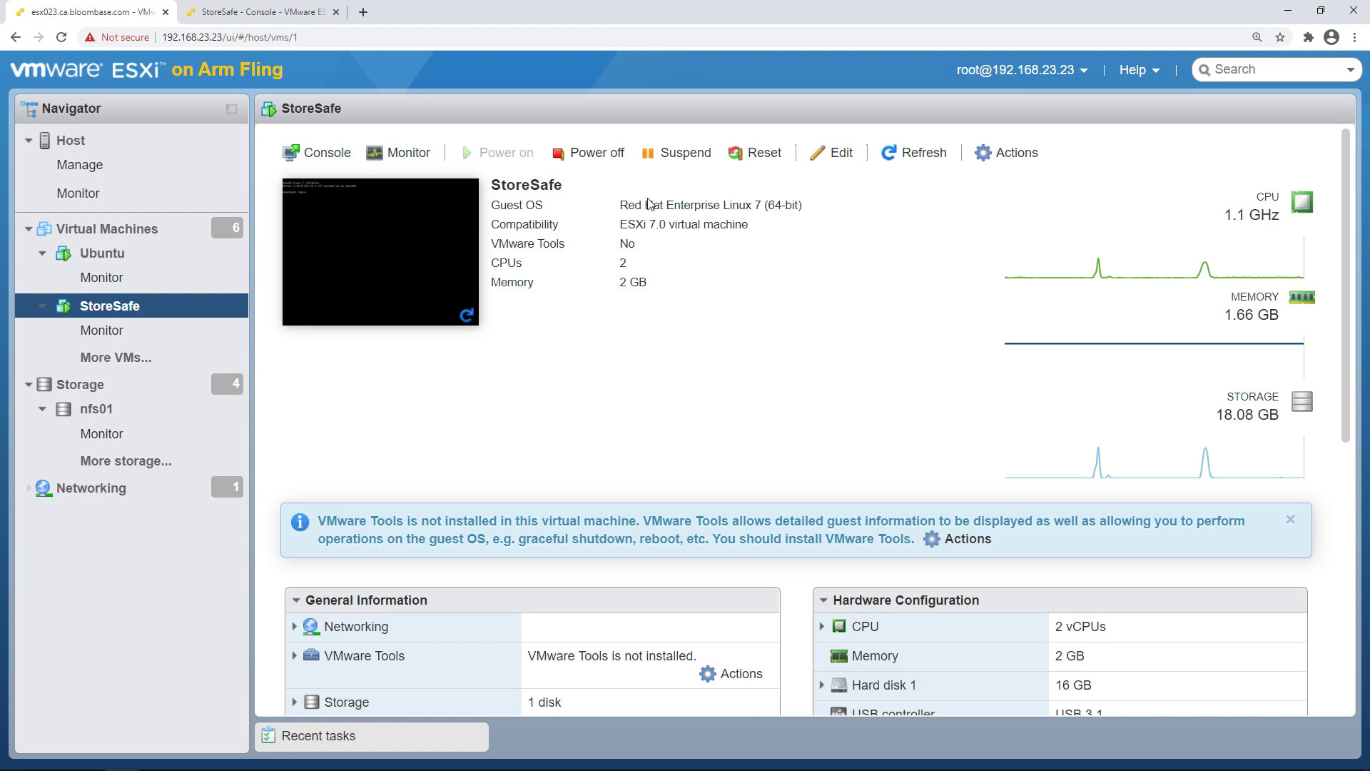
click(264, 12)
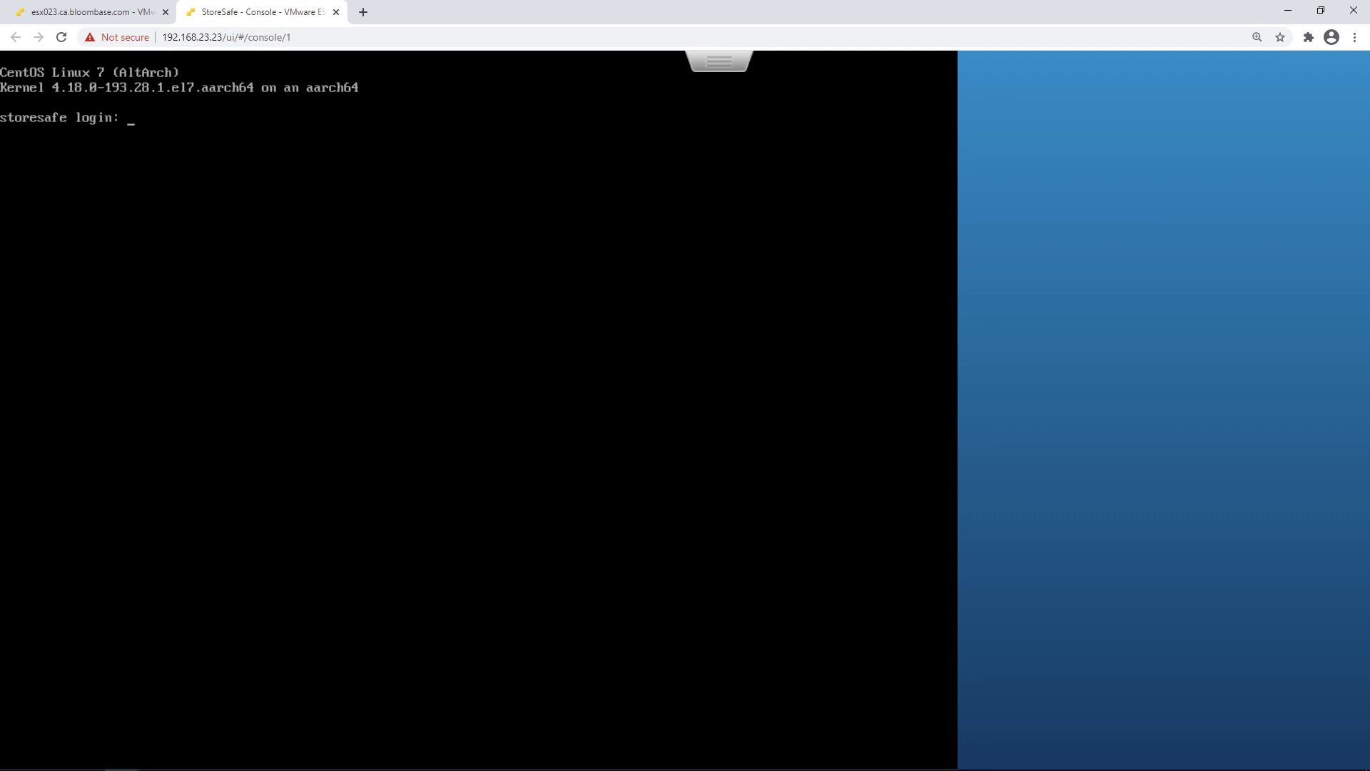
Log in as root, run ifconfig to find ens192 at 192.168.23.83, and open a new tab
text(root)
key(Return)
key(Return)
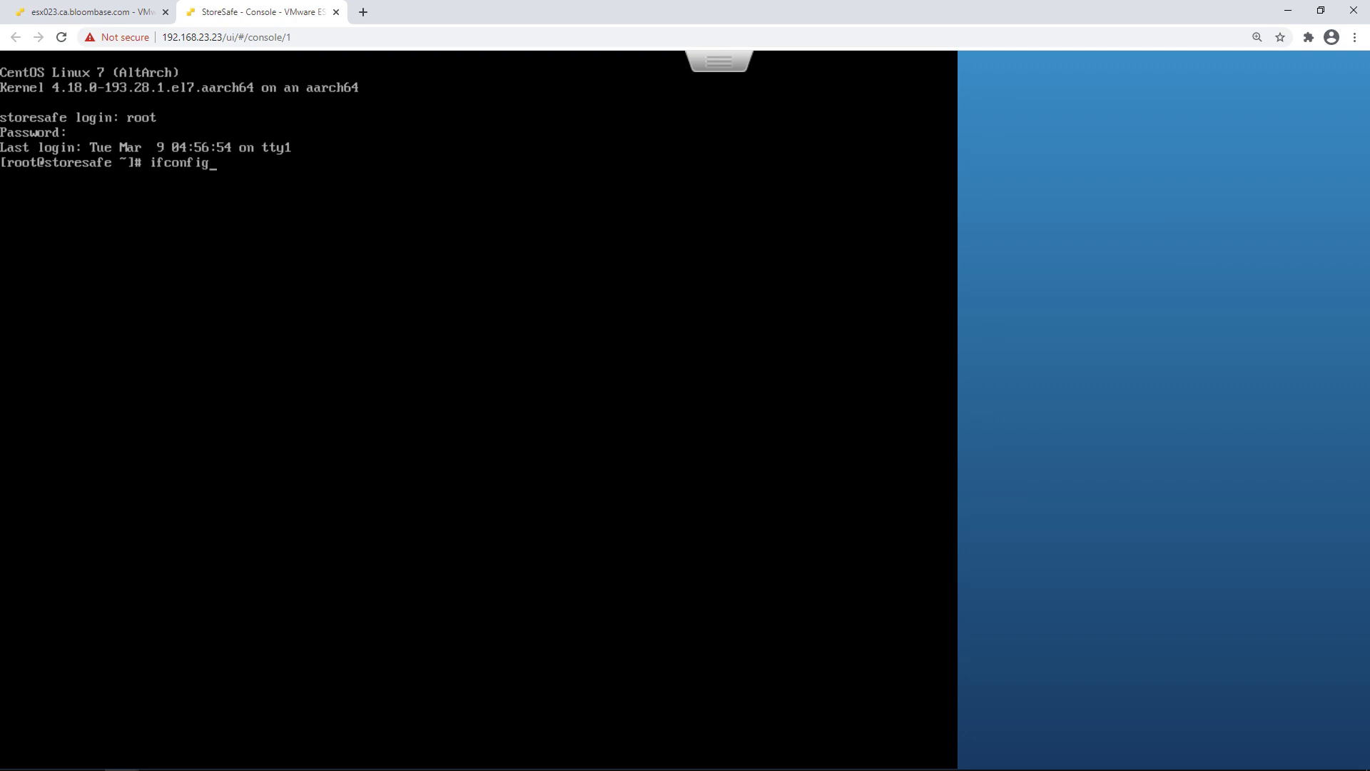
key(Return)
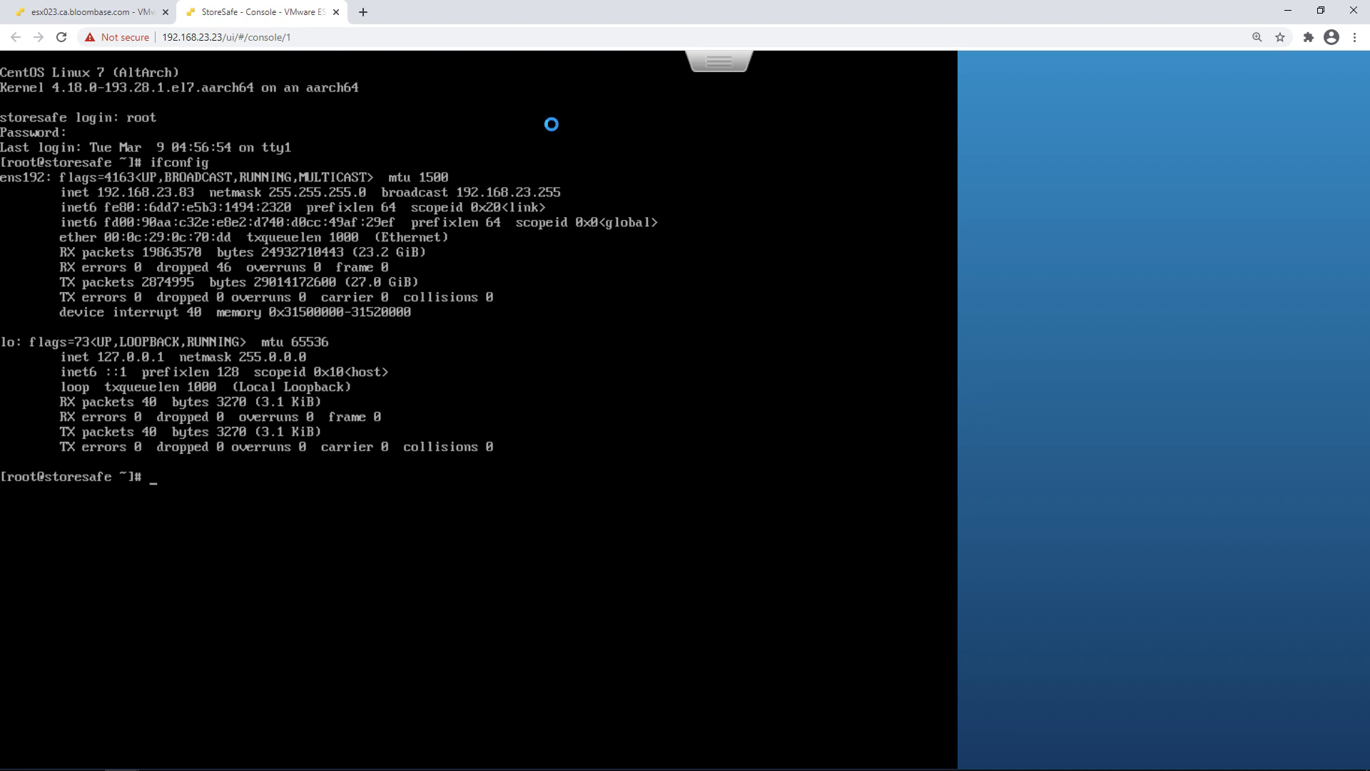
click(364, 12)
text(hh)
key(BackSpace)
text(ttps://192)
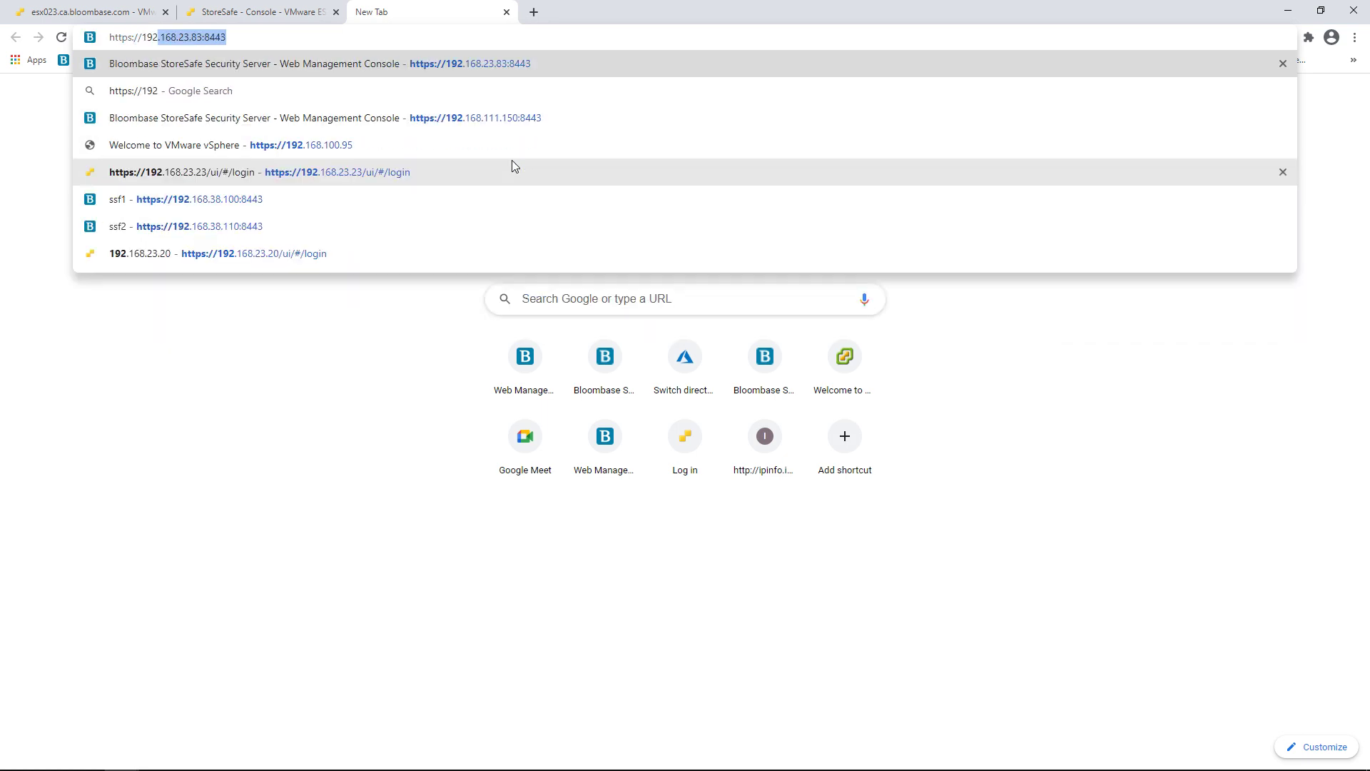
text(.168.2)
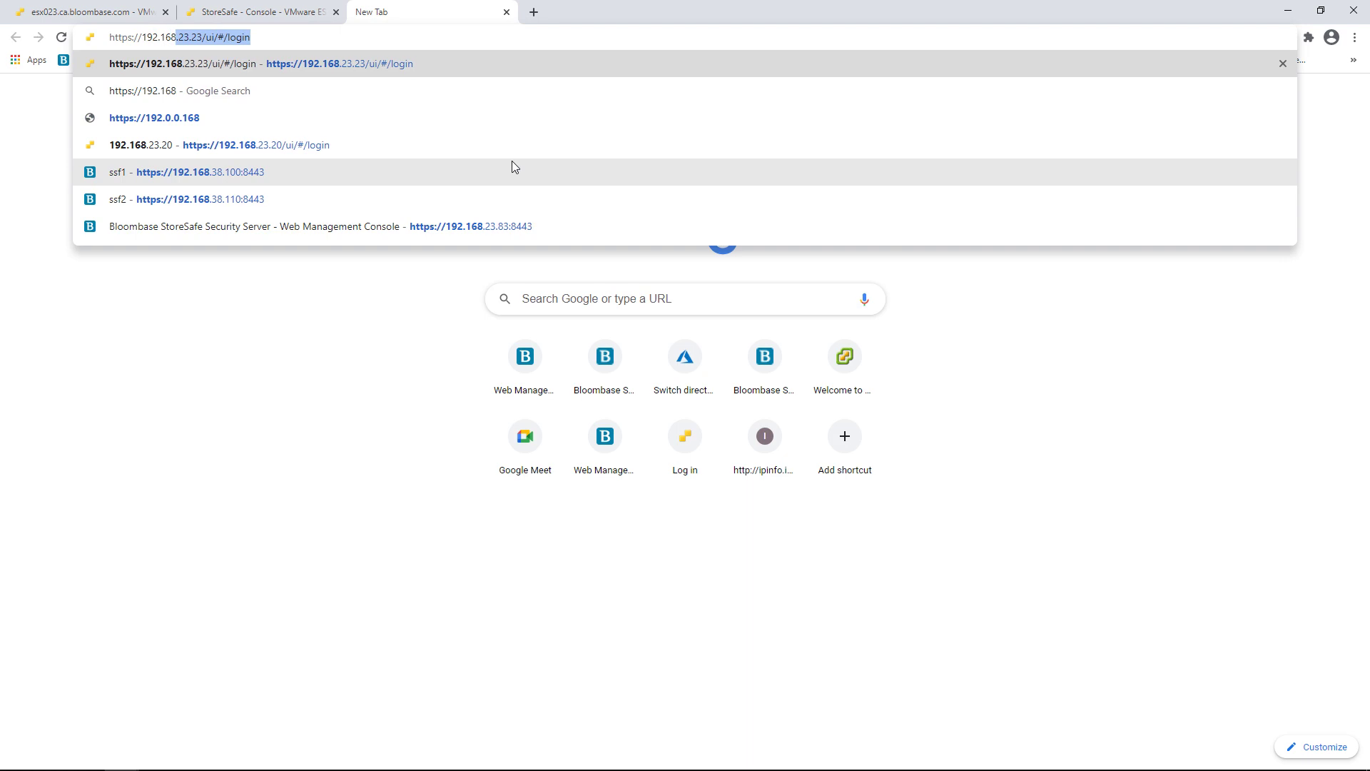
text(3.83.)
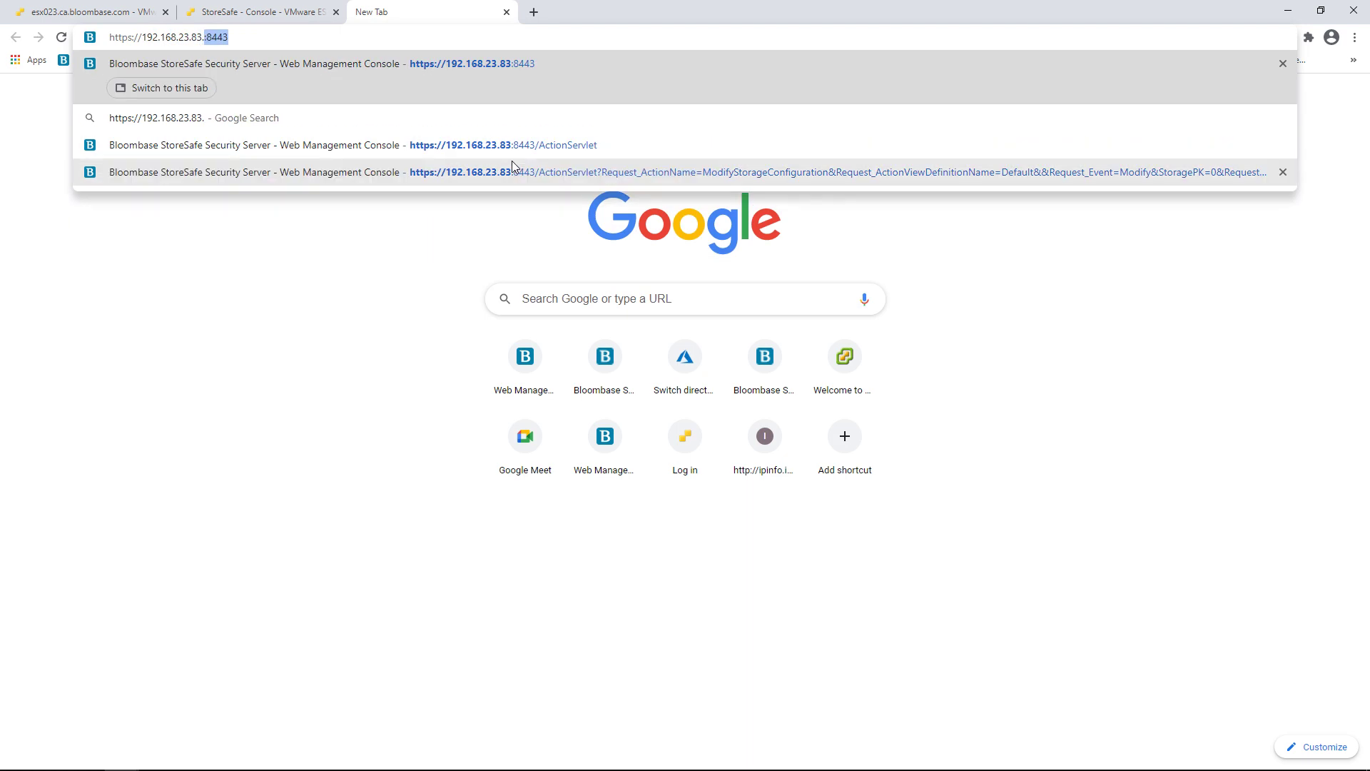
key(BackSpace)
key(BackSpace)
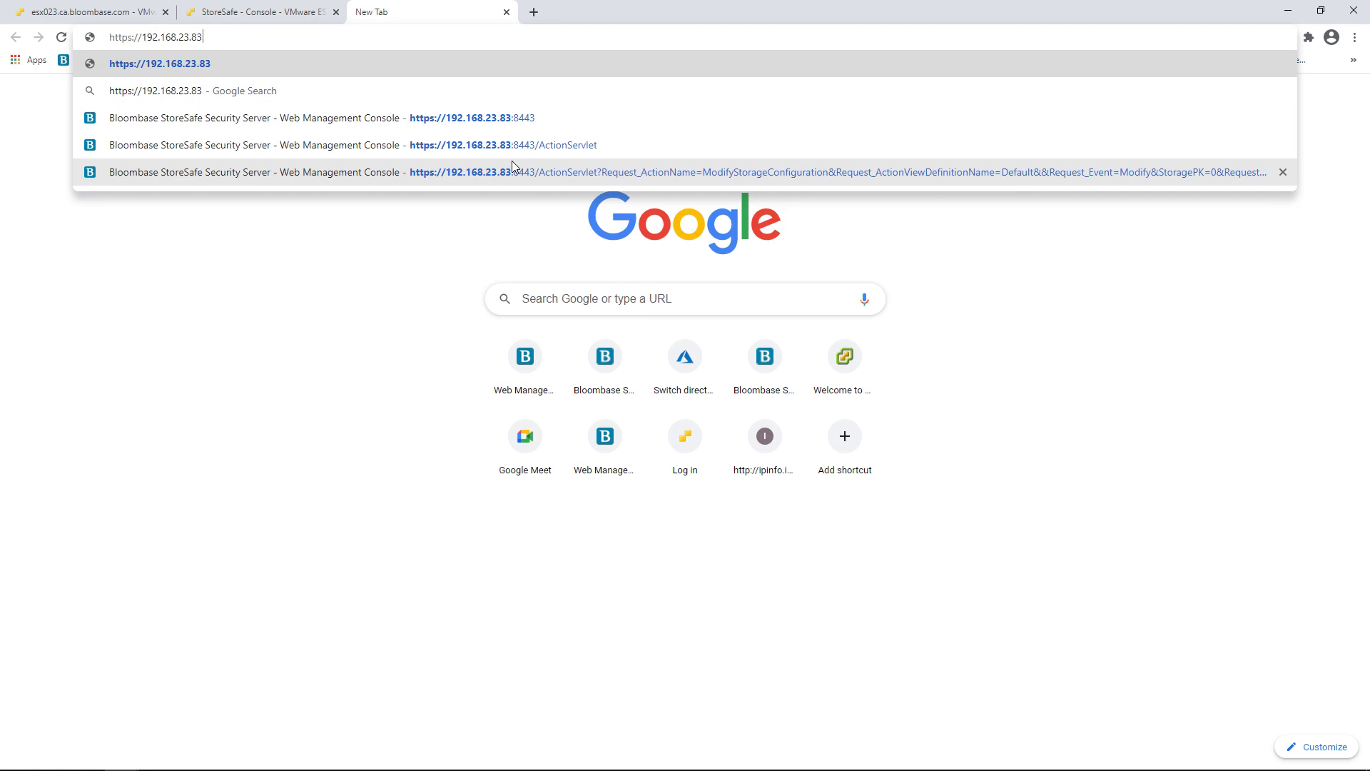
text(:)
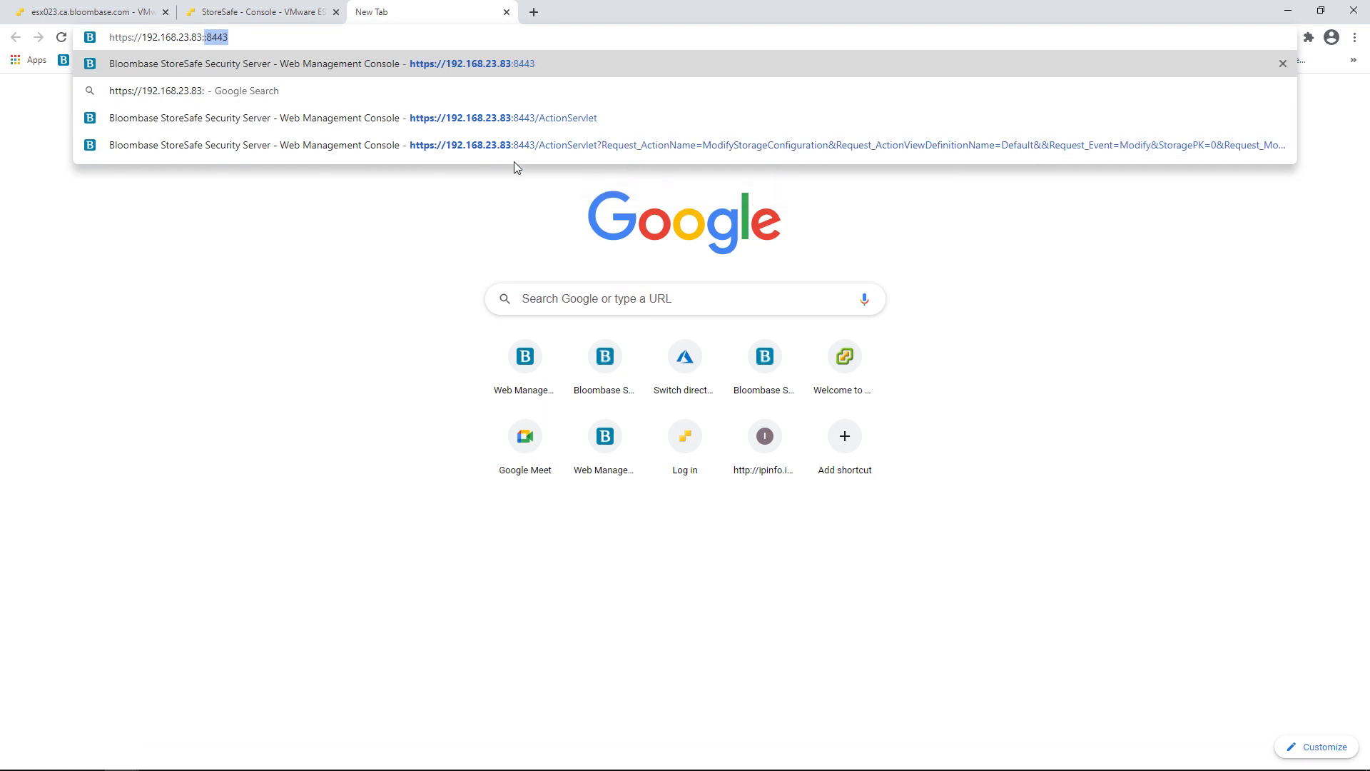
text(8443)
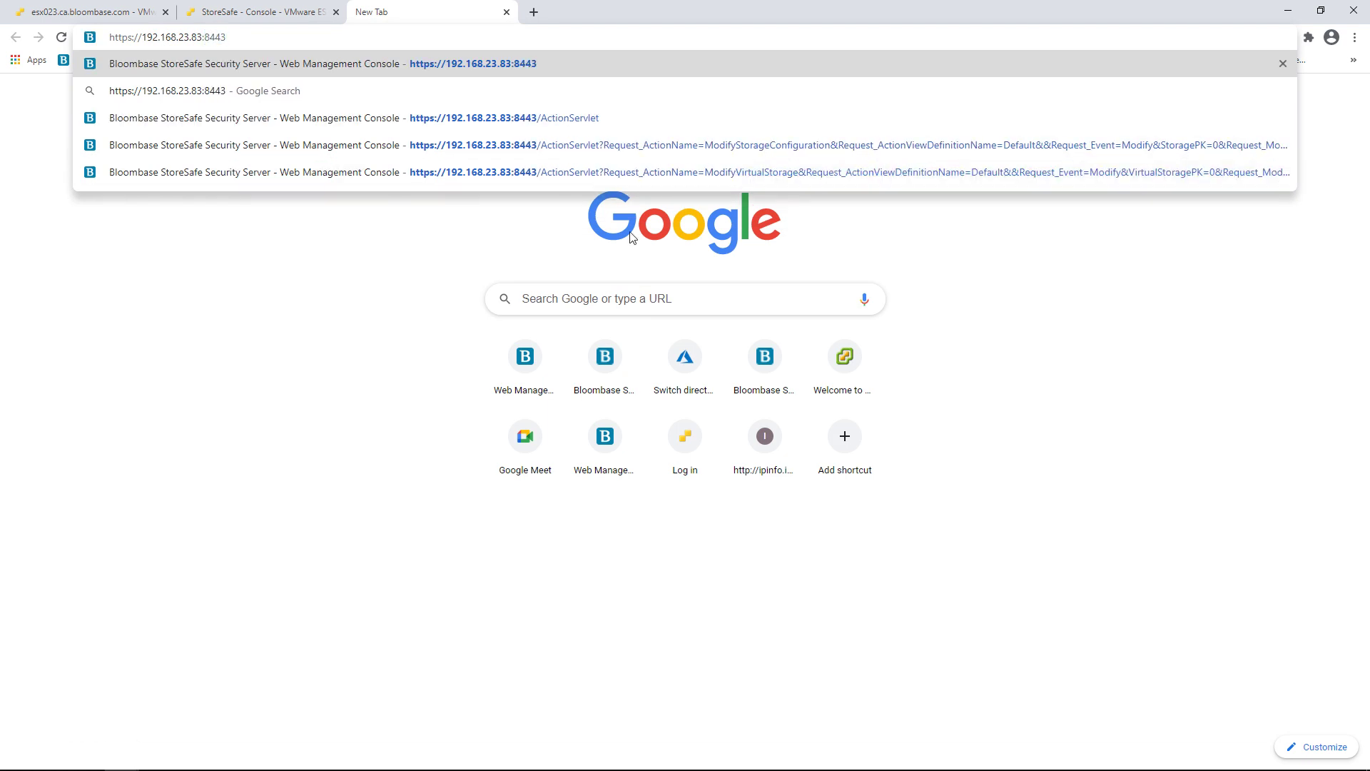
key(Return)
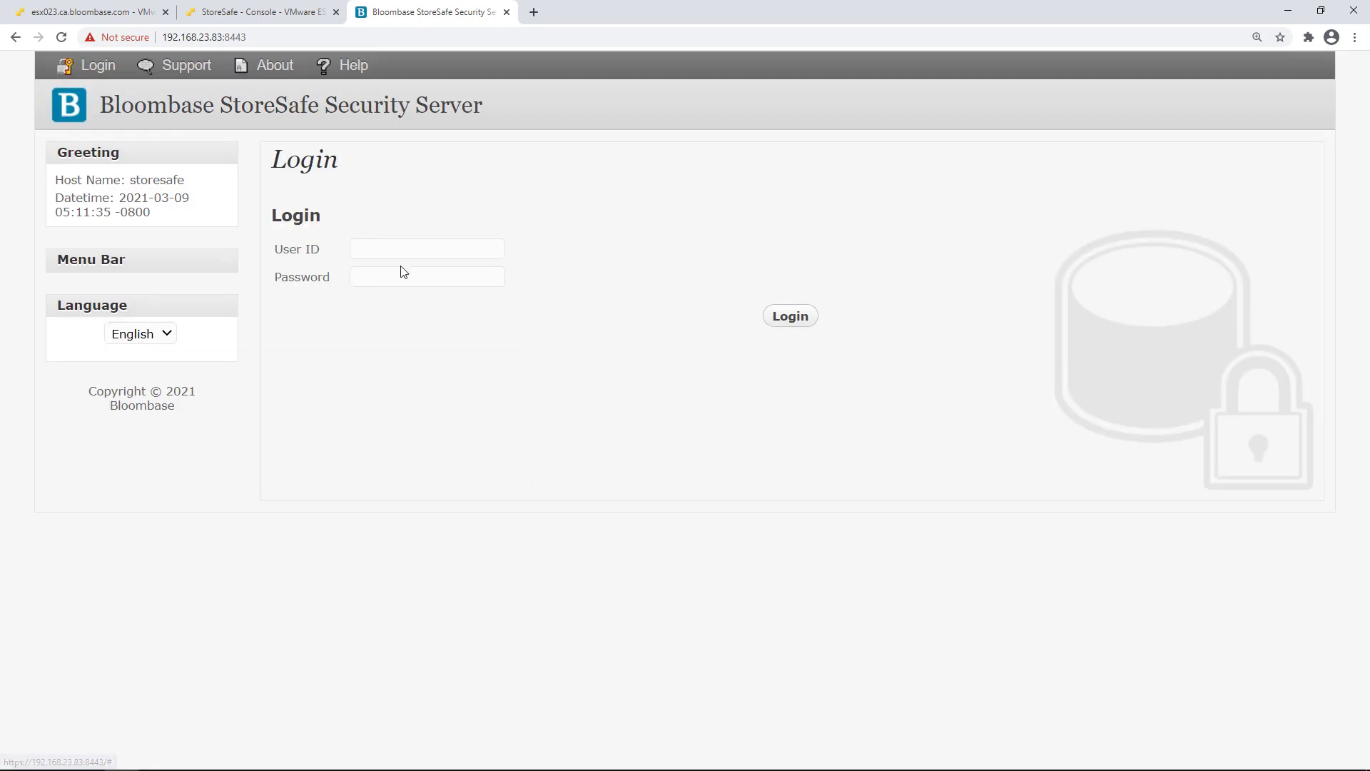
Log in as admin with the saved user ID and password, then expand Key Management
click(416, 250)
click(450, 276)
click(429, 283)
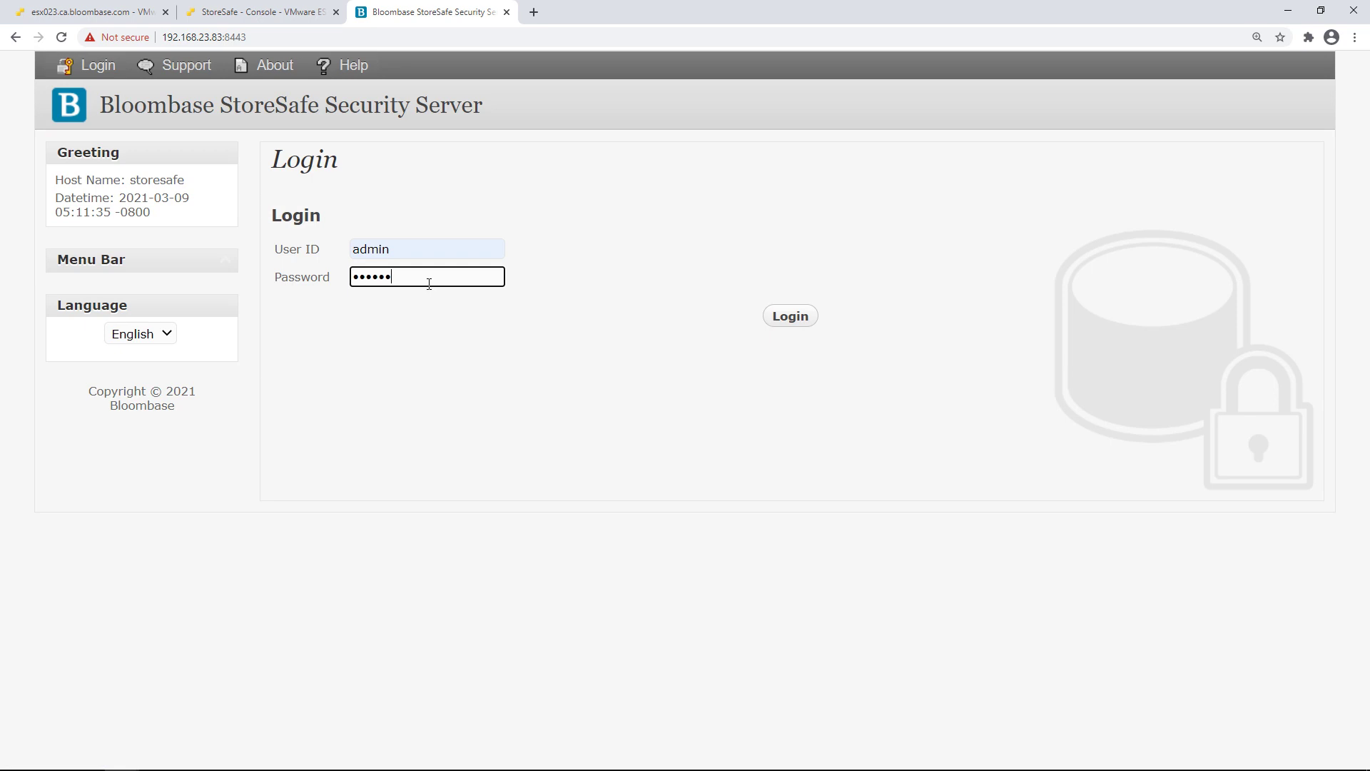
click(778, 316)
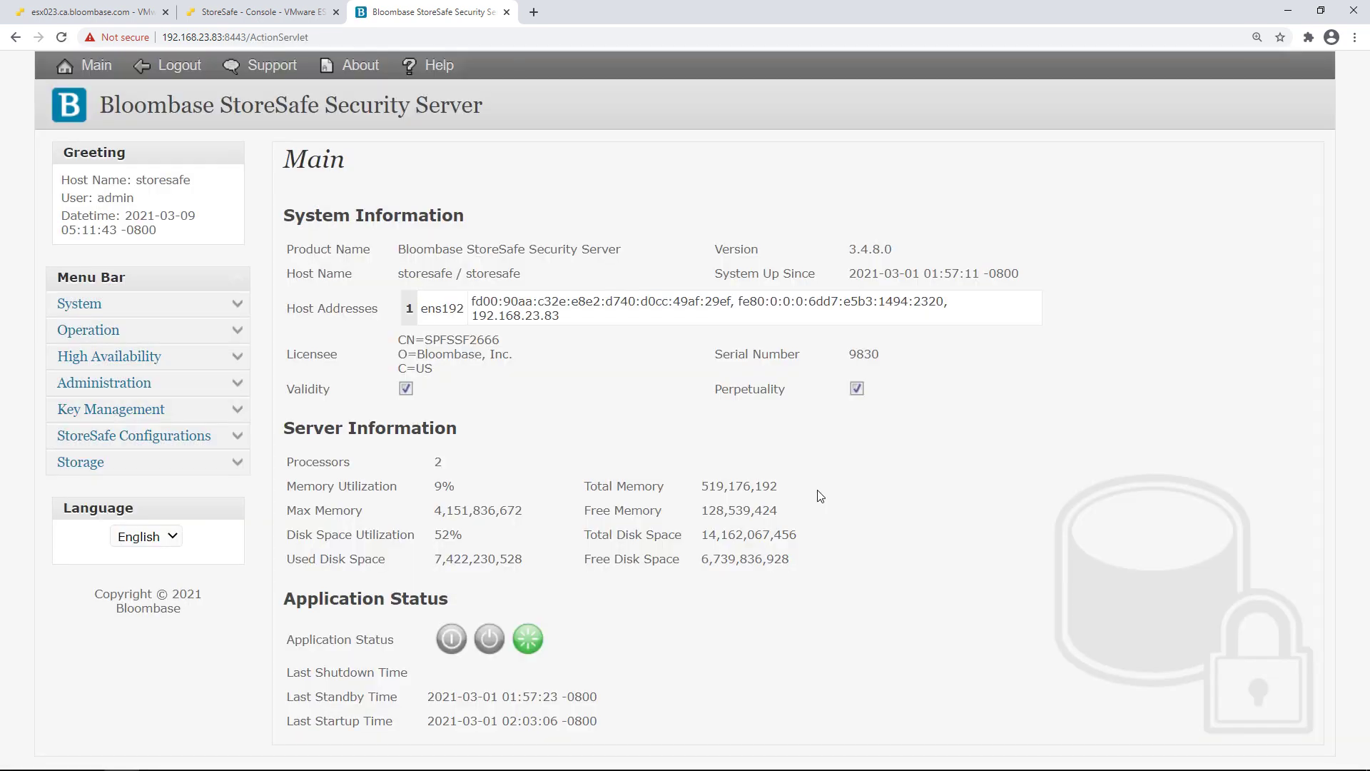
click(238, 414)
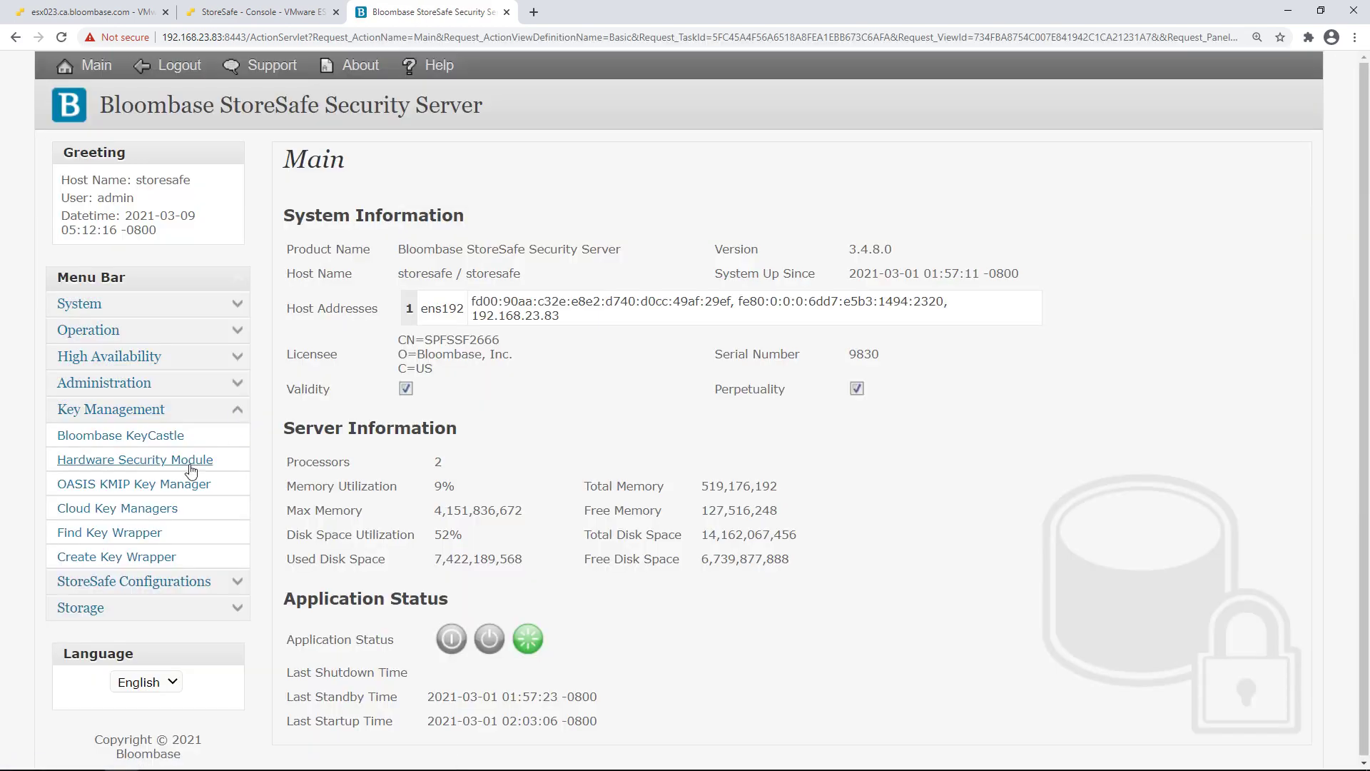
List all key wrappers, review asymmetric key wrapper key01's details, and close them
click(138, 538)
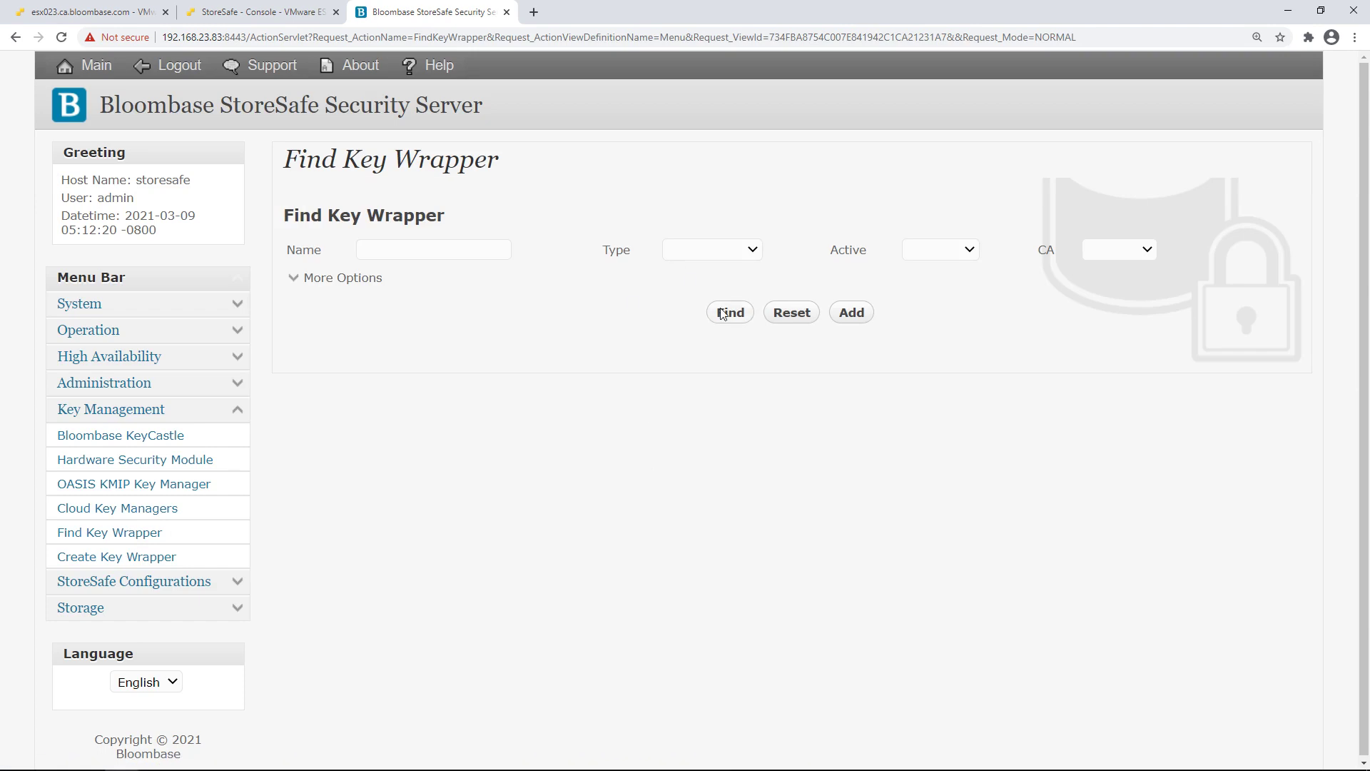
click(722, 314)
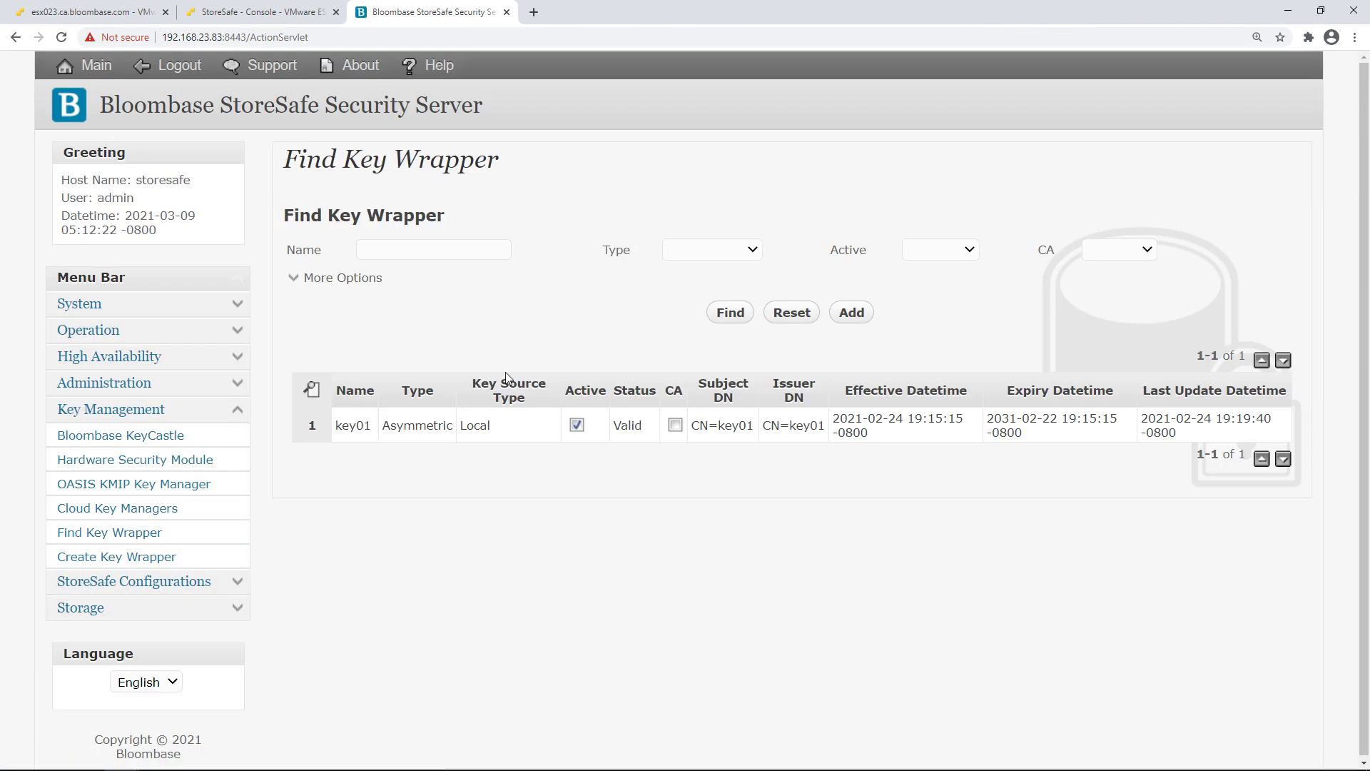
click(353, 428)
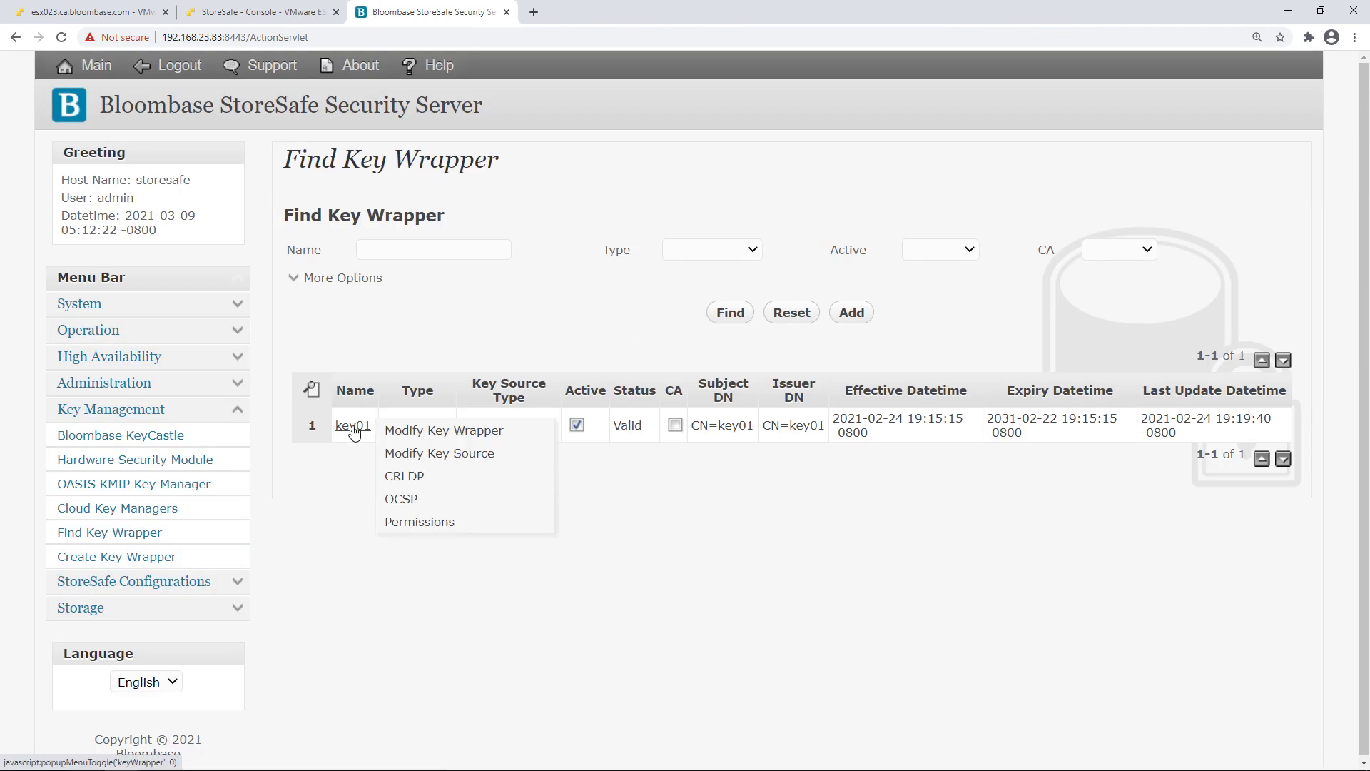
click(417, 436)
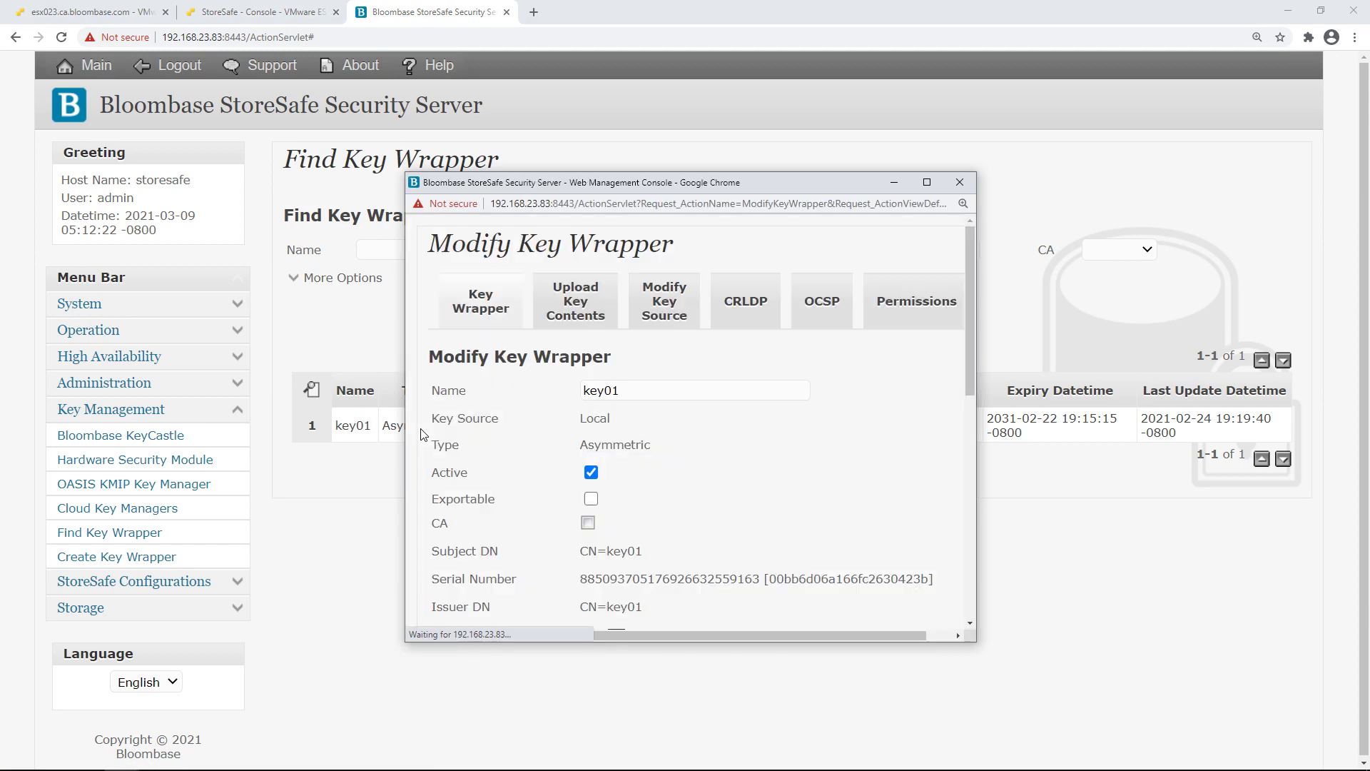
scroll(687, 428, down, 4)
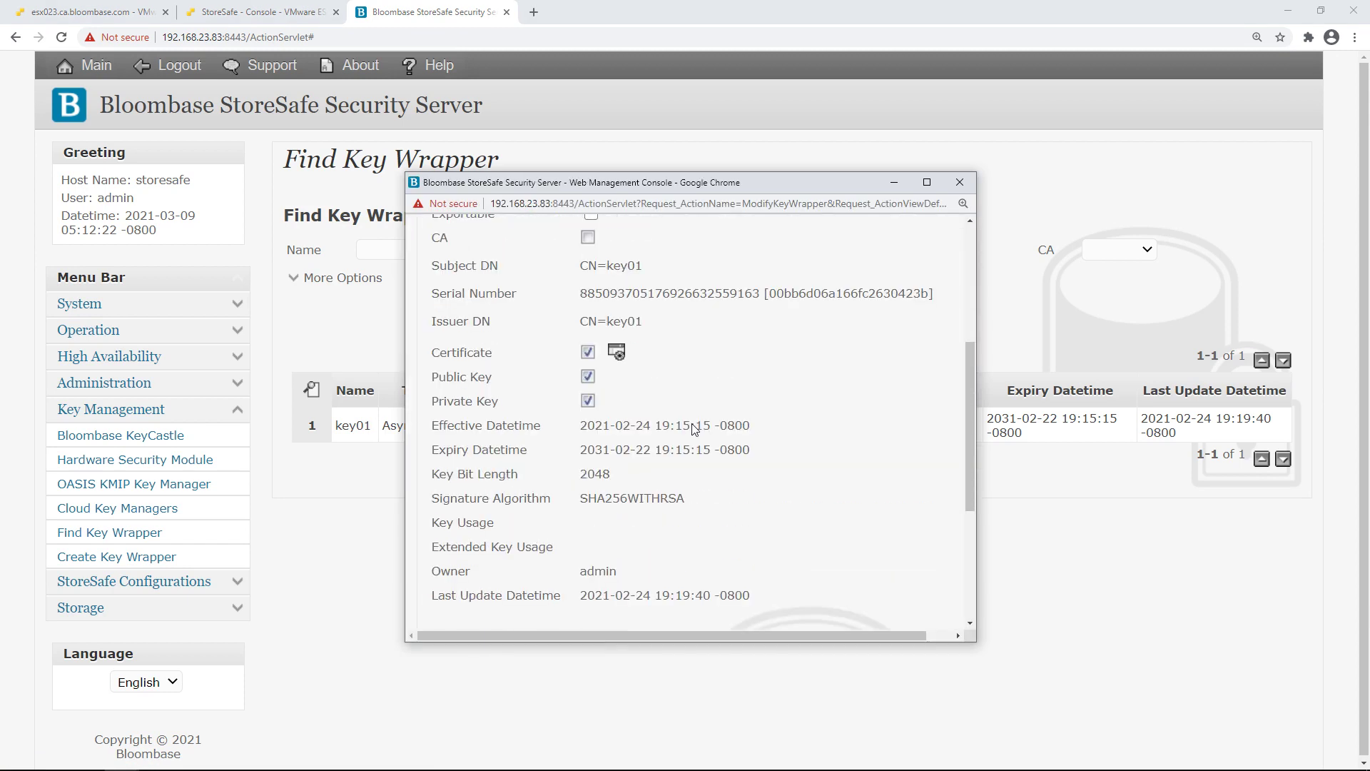
scroll(692, 429, down, 1)
scroll(693, 424, down, 3)
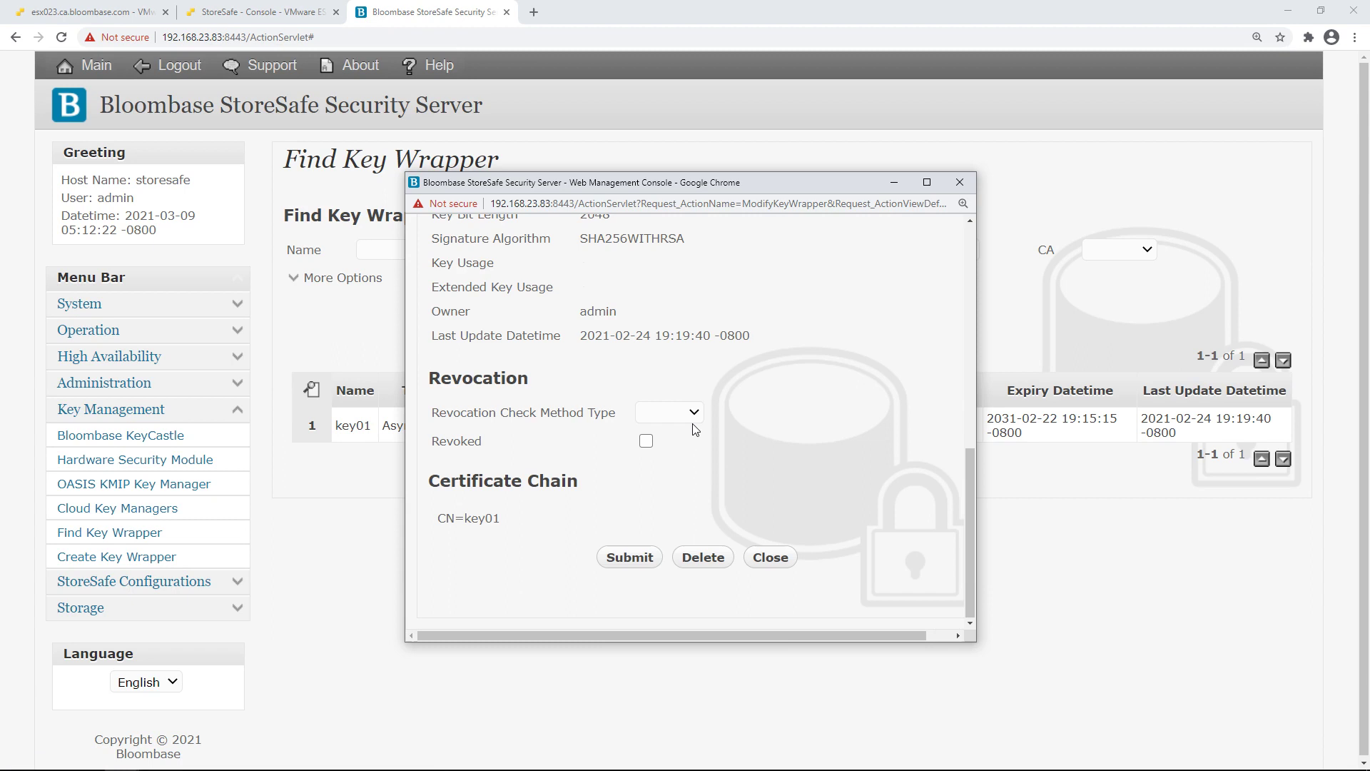
click(781, 557)
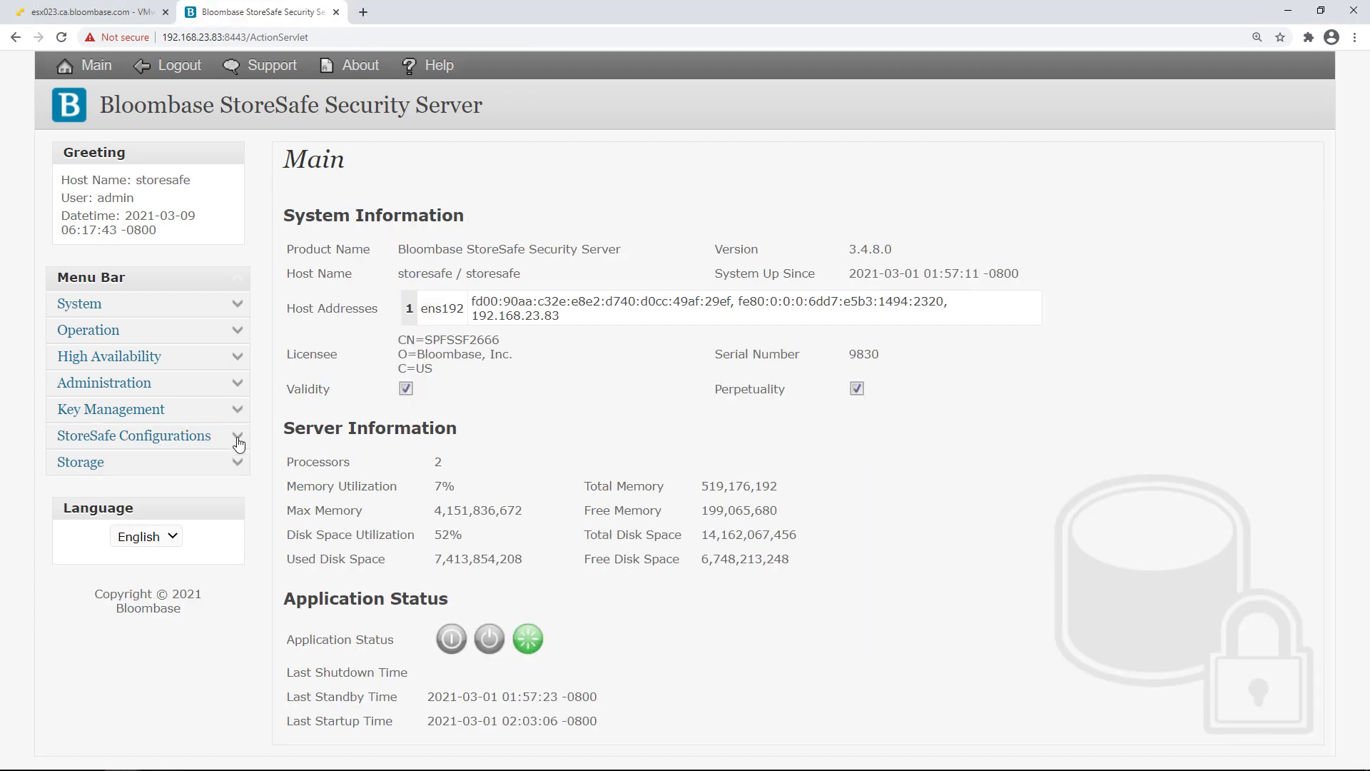
click(238, 464)
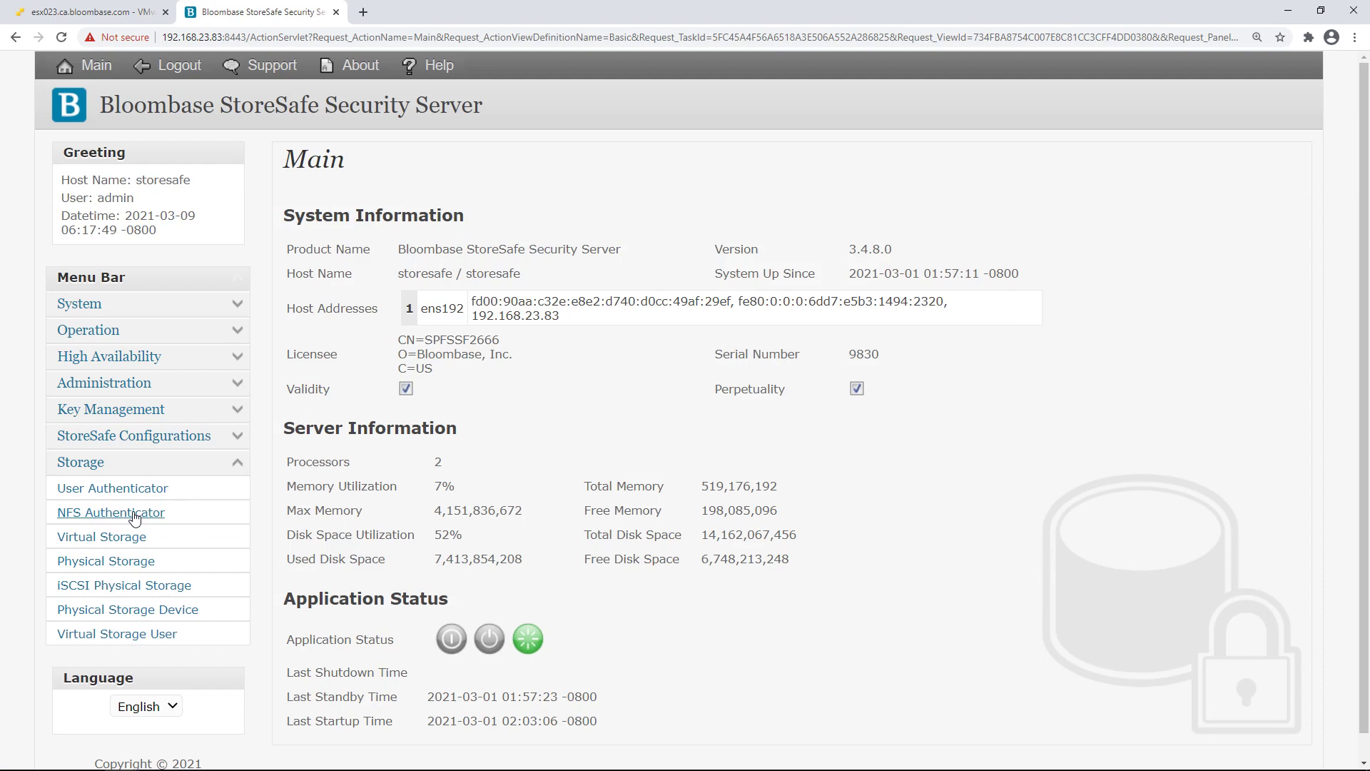
click(107, 561)
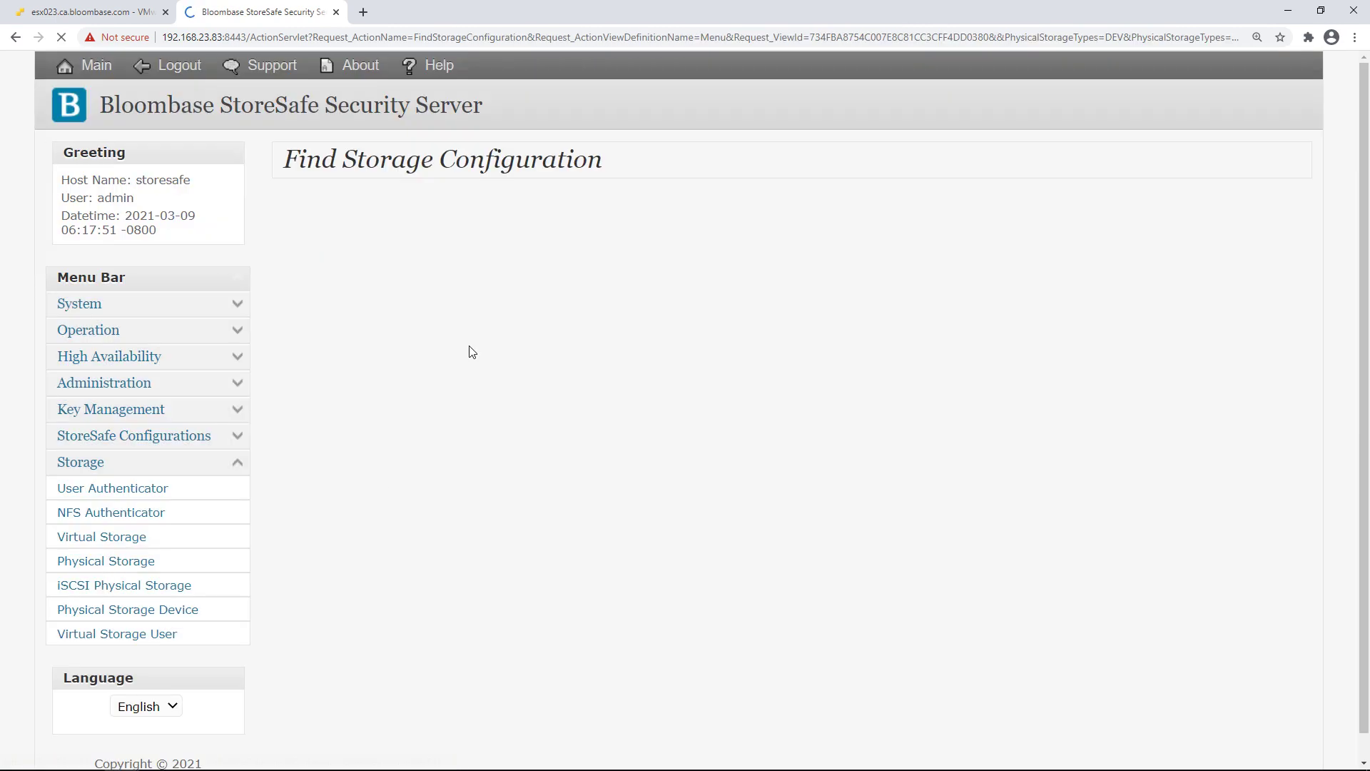
click(726, 296)
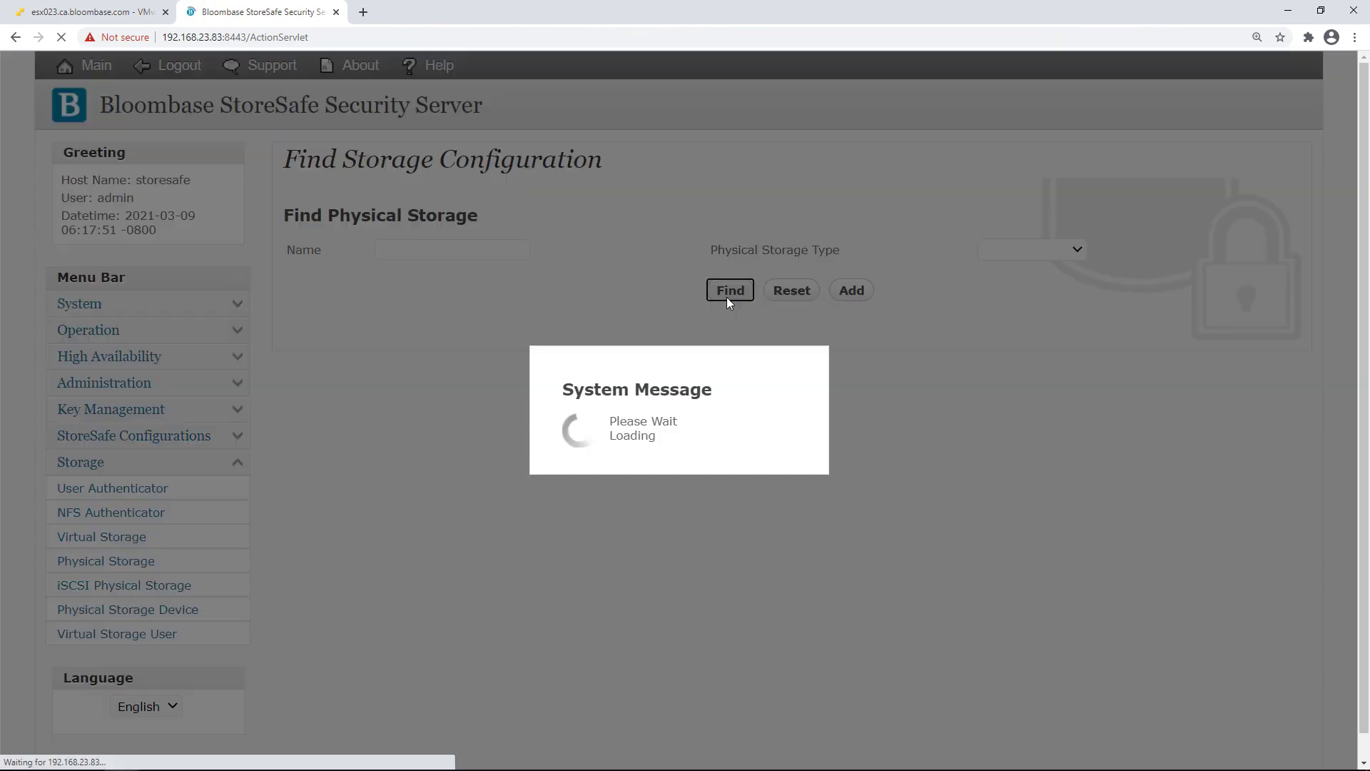
click(345, 387)
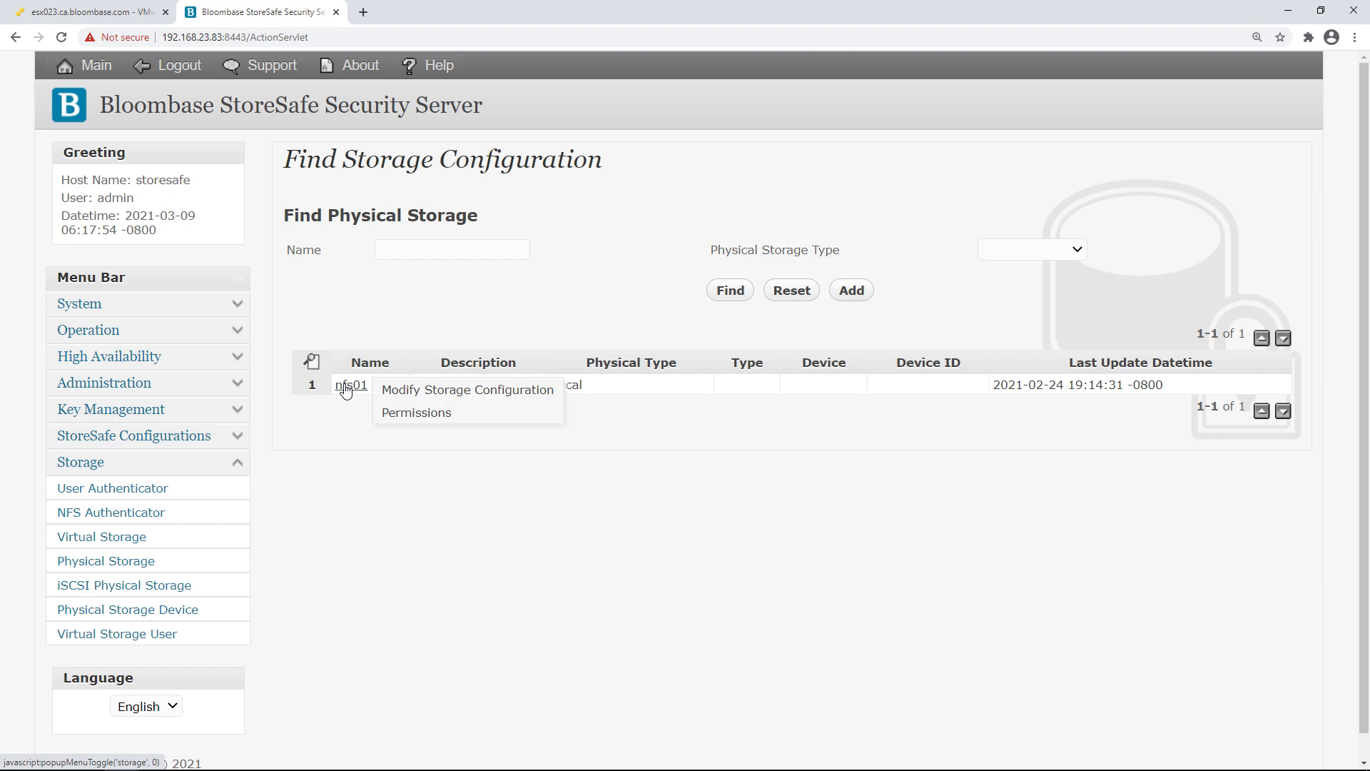
click(418, 392)
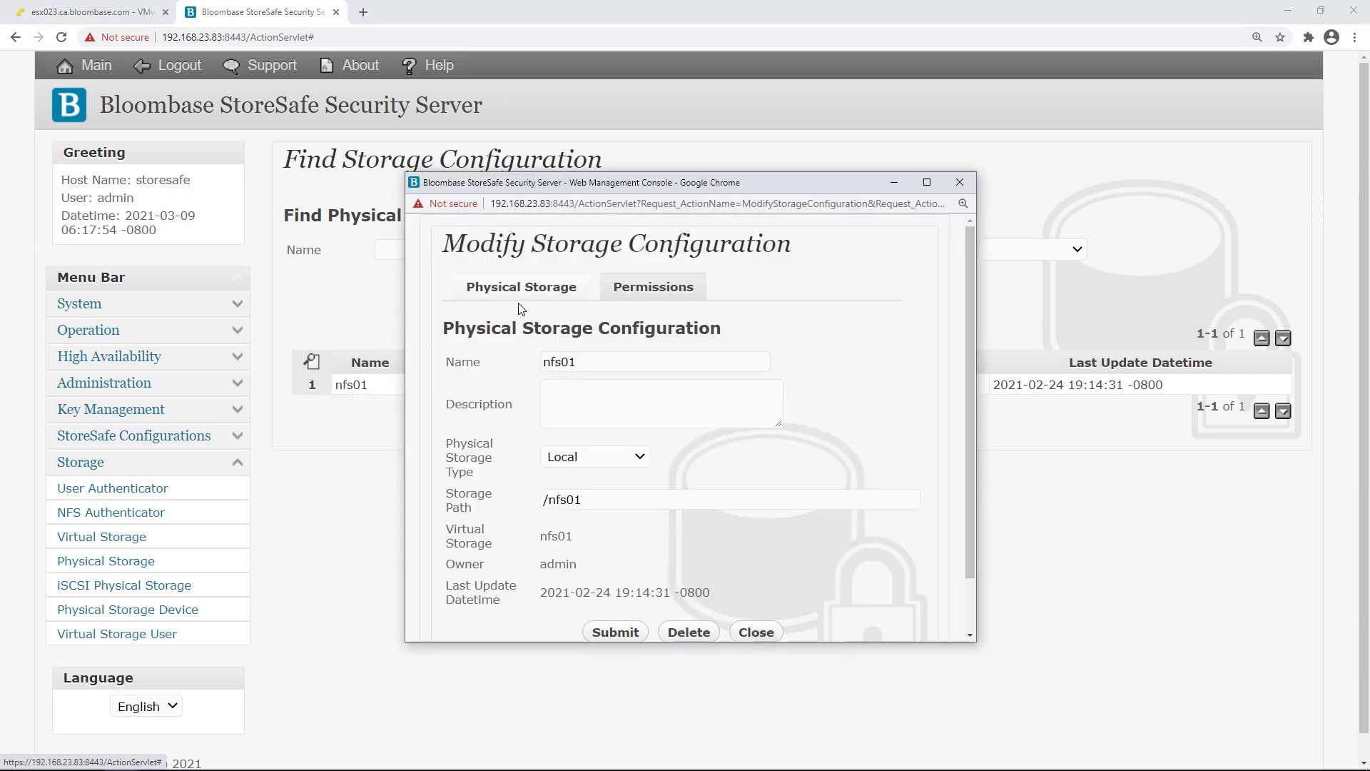
drag(599, 500, 506, 508)
click(745, 607)
click(763, 634)
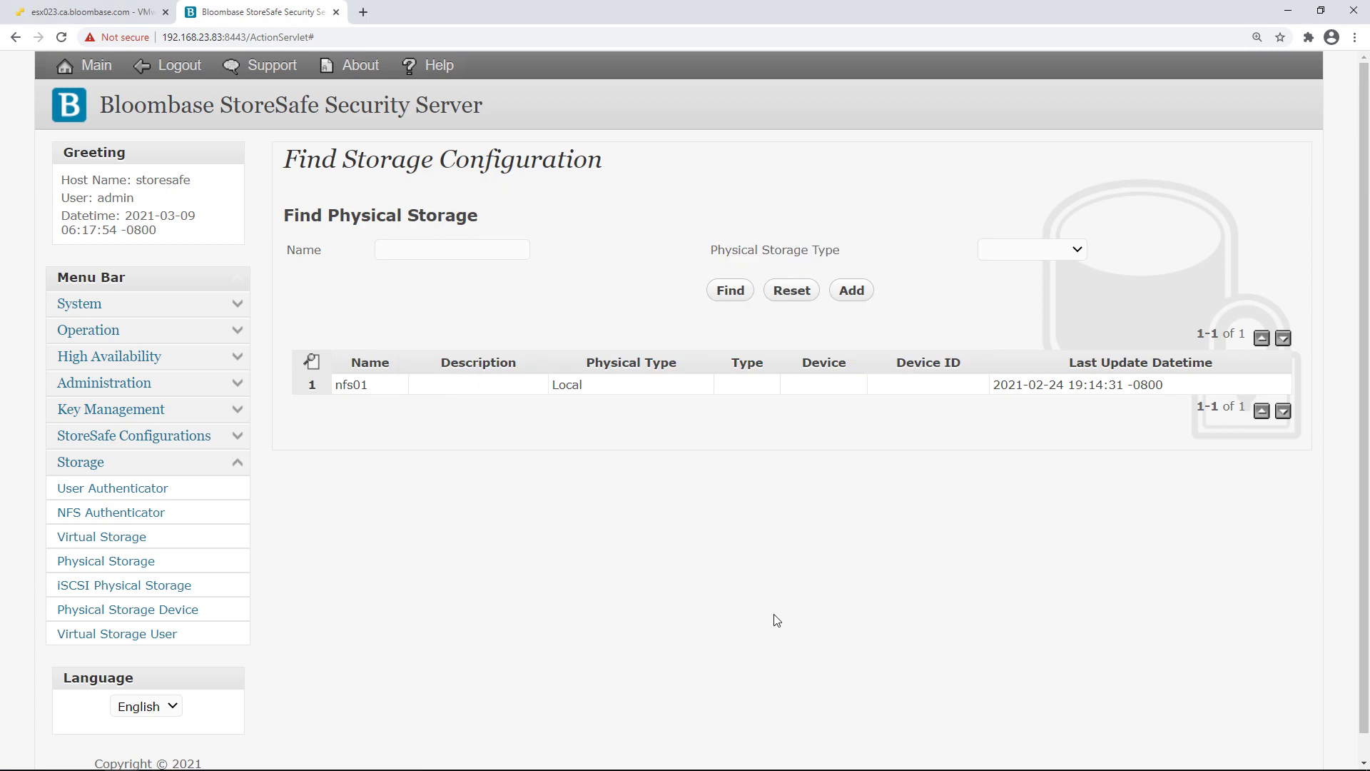
List all virtual storage and open nfs01 with Modify Virtual Storage
click(240, 466)
click(108, 543)
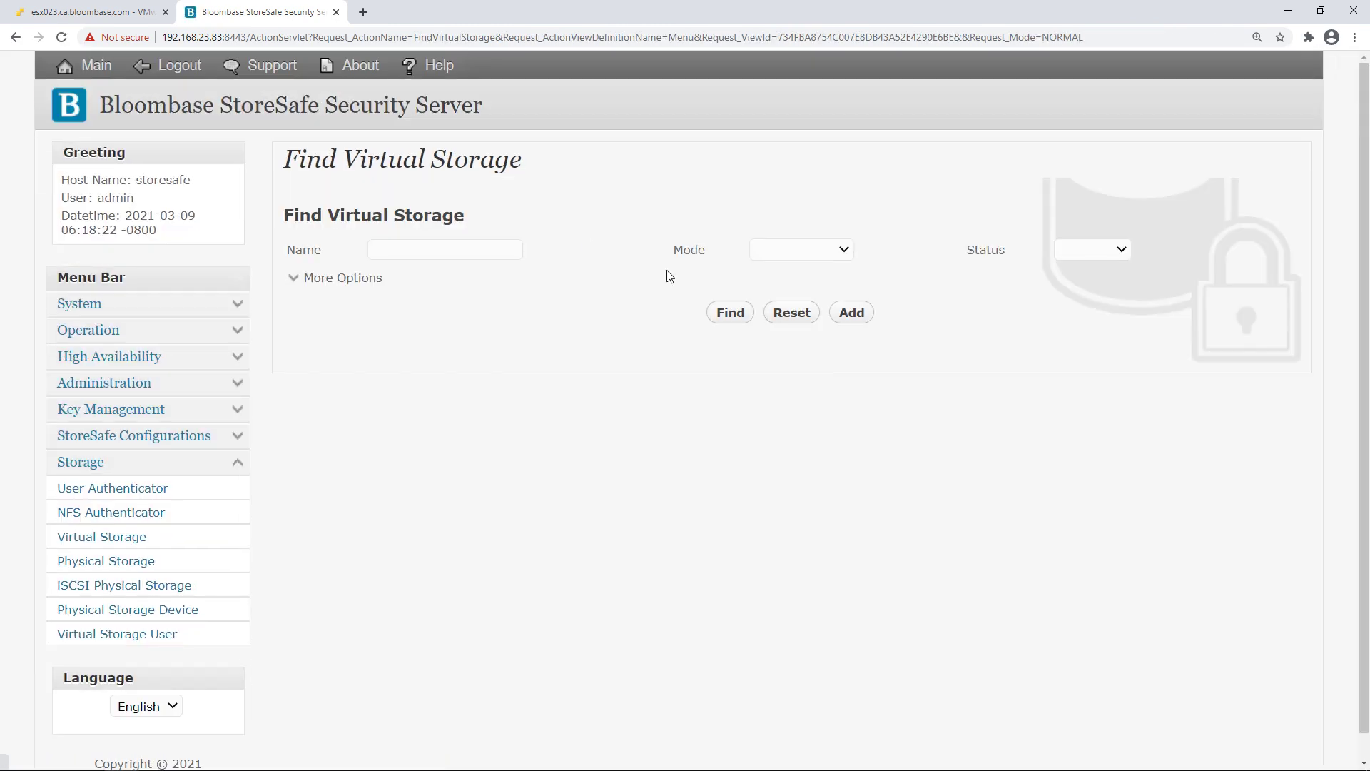
click(724, 312)
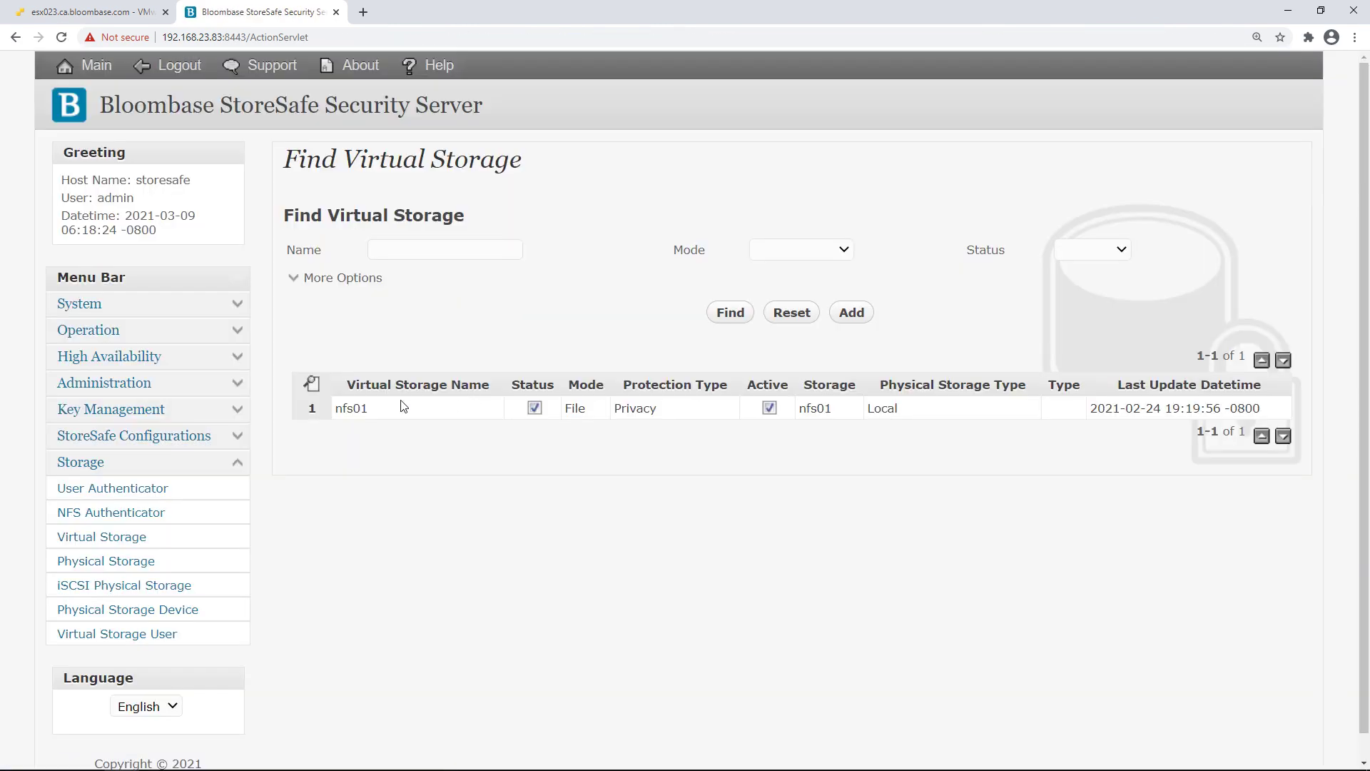
click(356, 410)
click(427, 417)
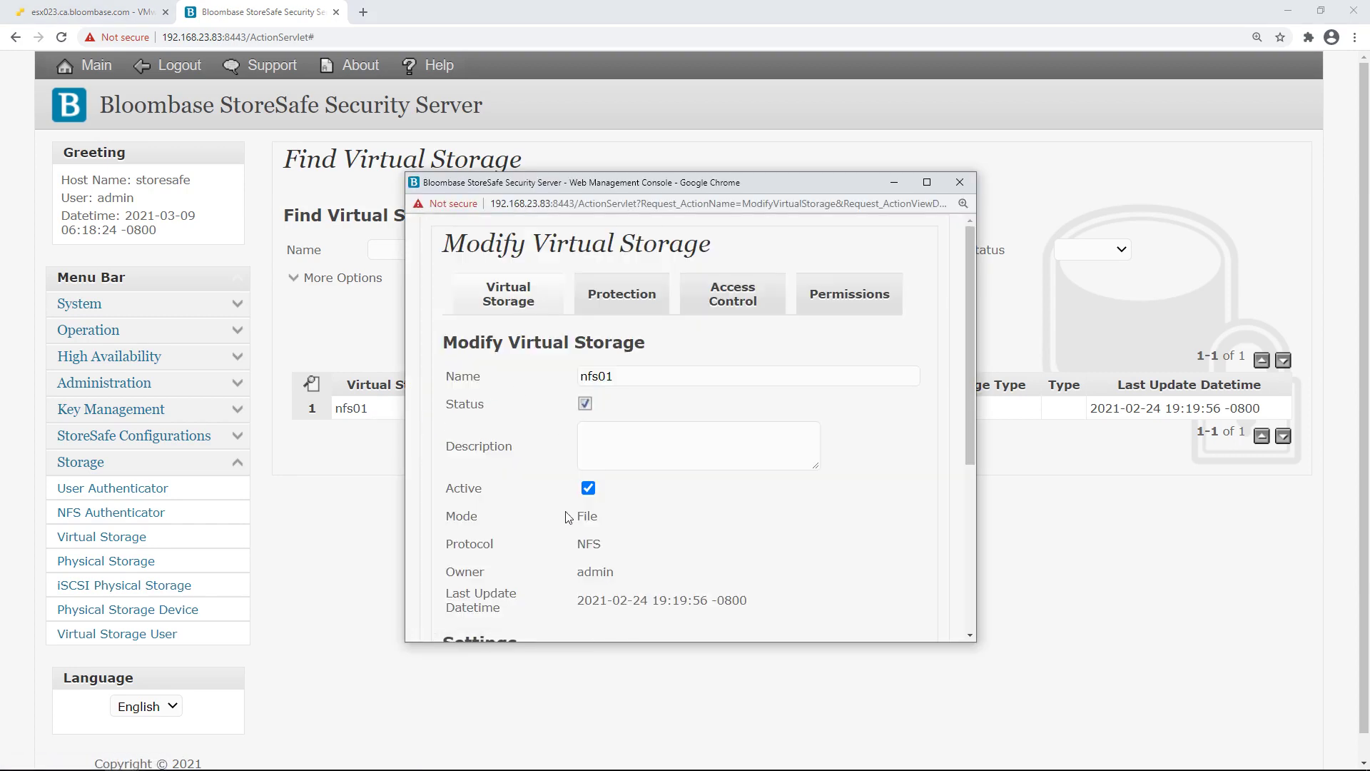
Point out nfs01's NFS protocol and its /nfs01 physical storage path
drag(466, 544, 598, 549)
scroll(651, 544, down, 4)
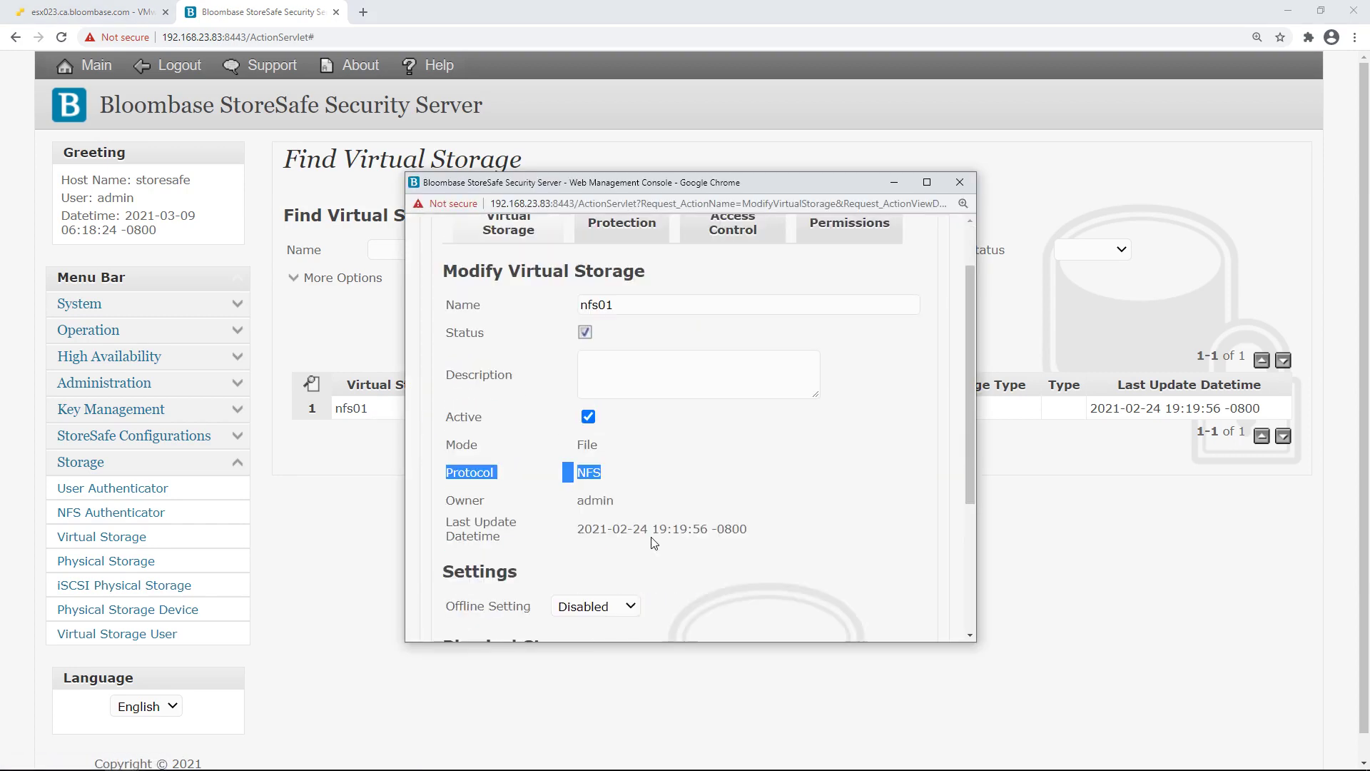
click(565, 488)
drag(443, 542, 697, 537)
click(692, 515)
scroll(569, 256, up, 4)
Review the Protection tab showing nfs01 encrypted with key key01
click(605, 296)
drag(587, 483, 545, 492)
click(561, 515)
scroll(561, 515, down, 3)
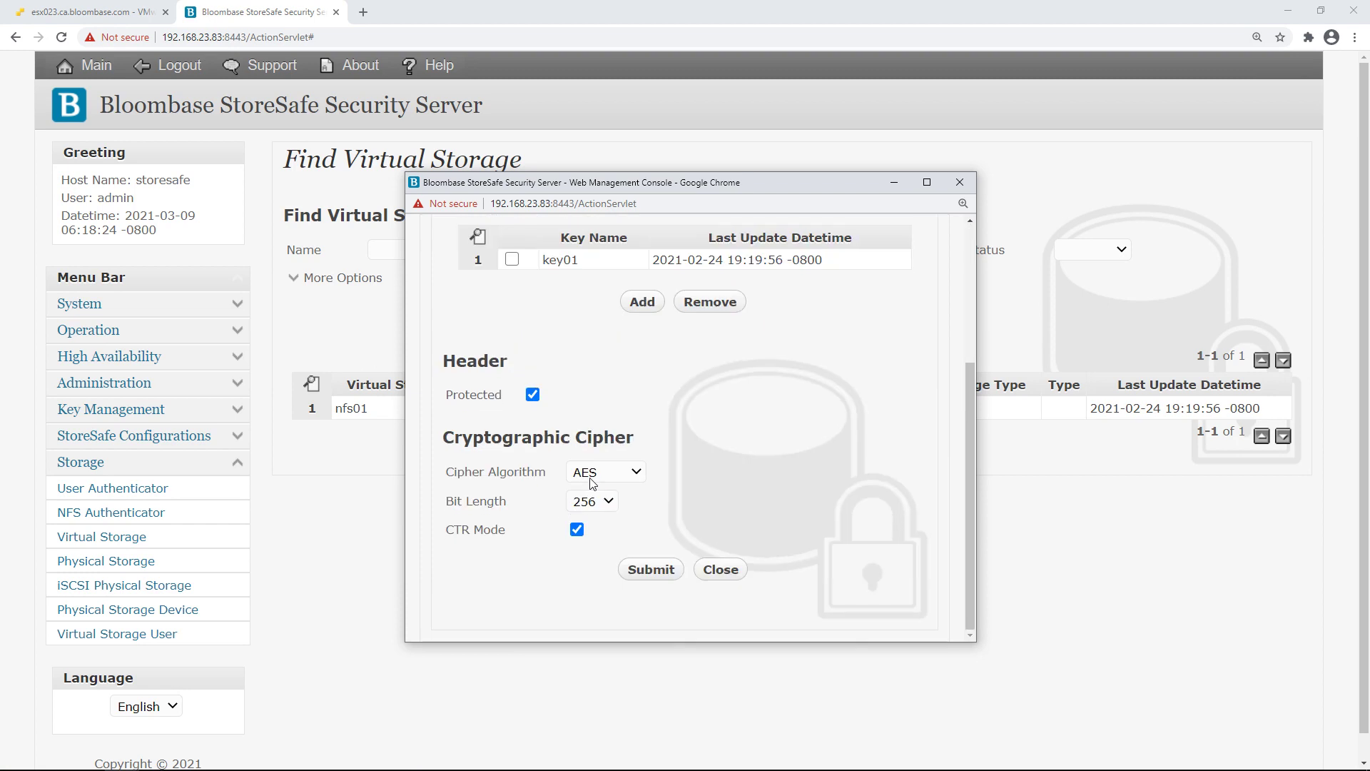
scroll(692, 407, up, 3)
Review nfs01's User Access Control settings and close without changes
click(721, 298)
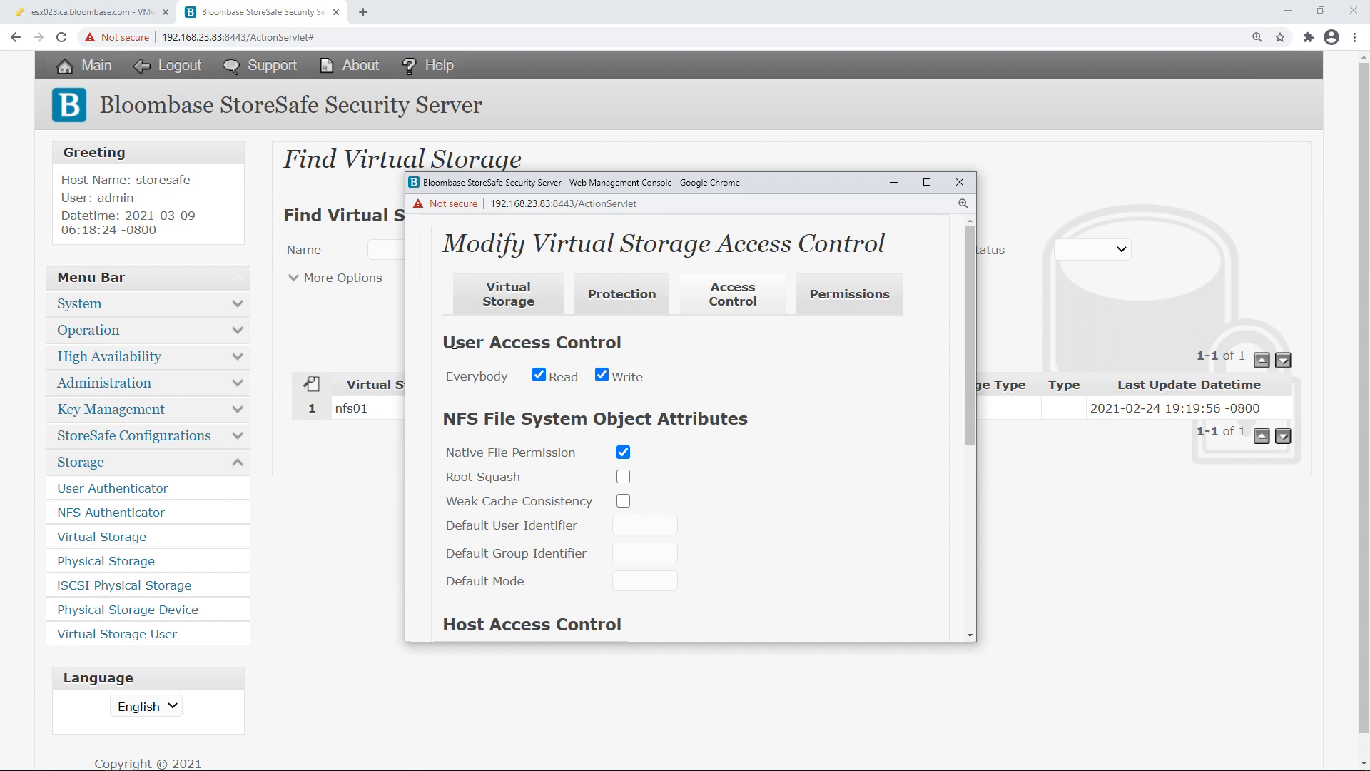
drag(457, 344, 642, 346)
click(772, 521)
scroll(770, 535, down, 5)
click(762, 568)
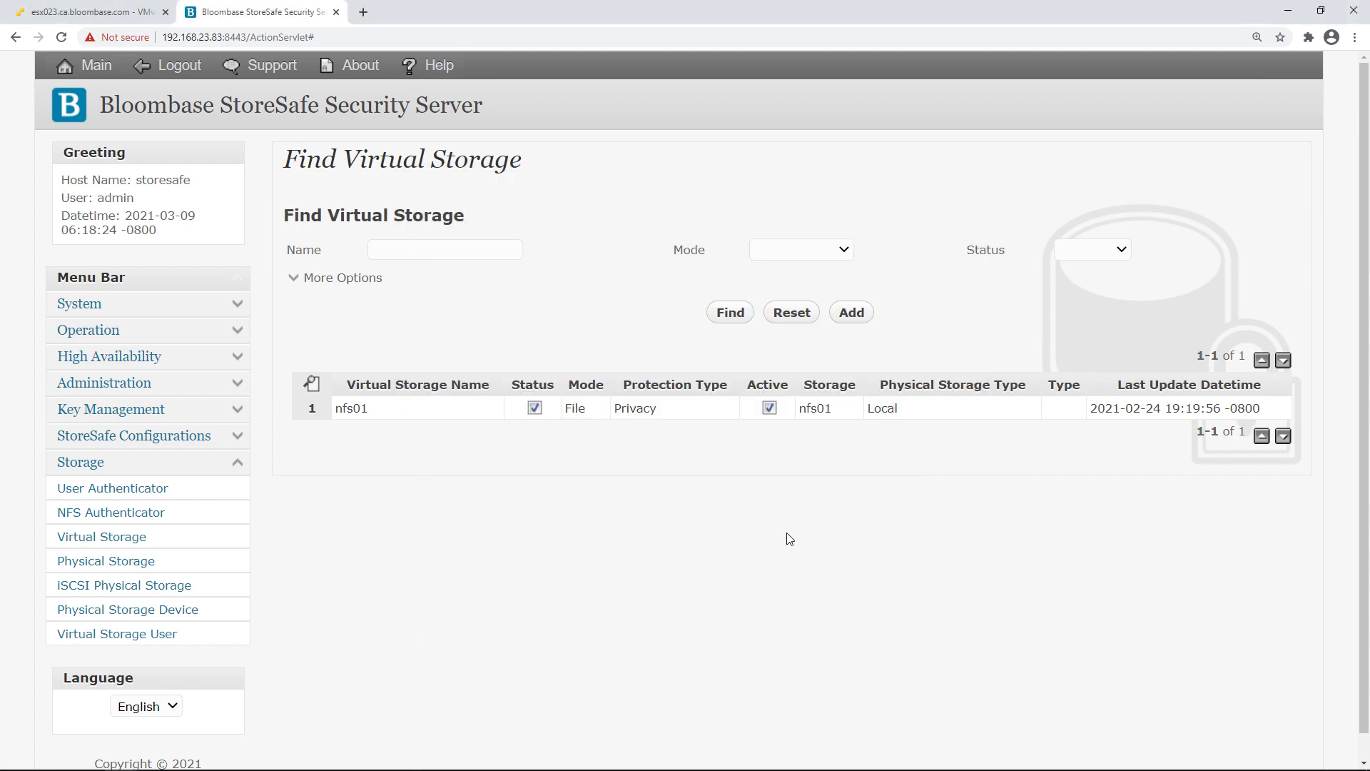
Close the StoreSafe tab and start a new Mount NFS datastore in ESXi storage
key(ctrl+w)
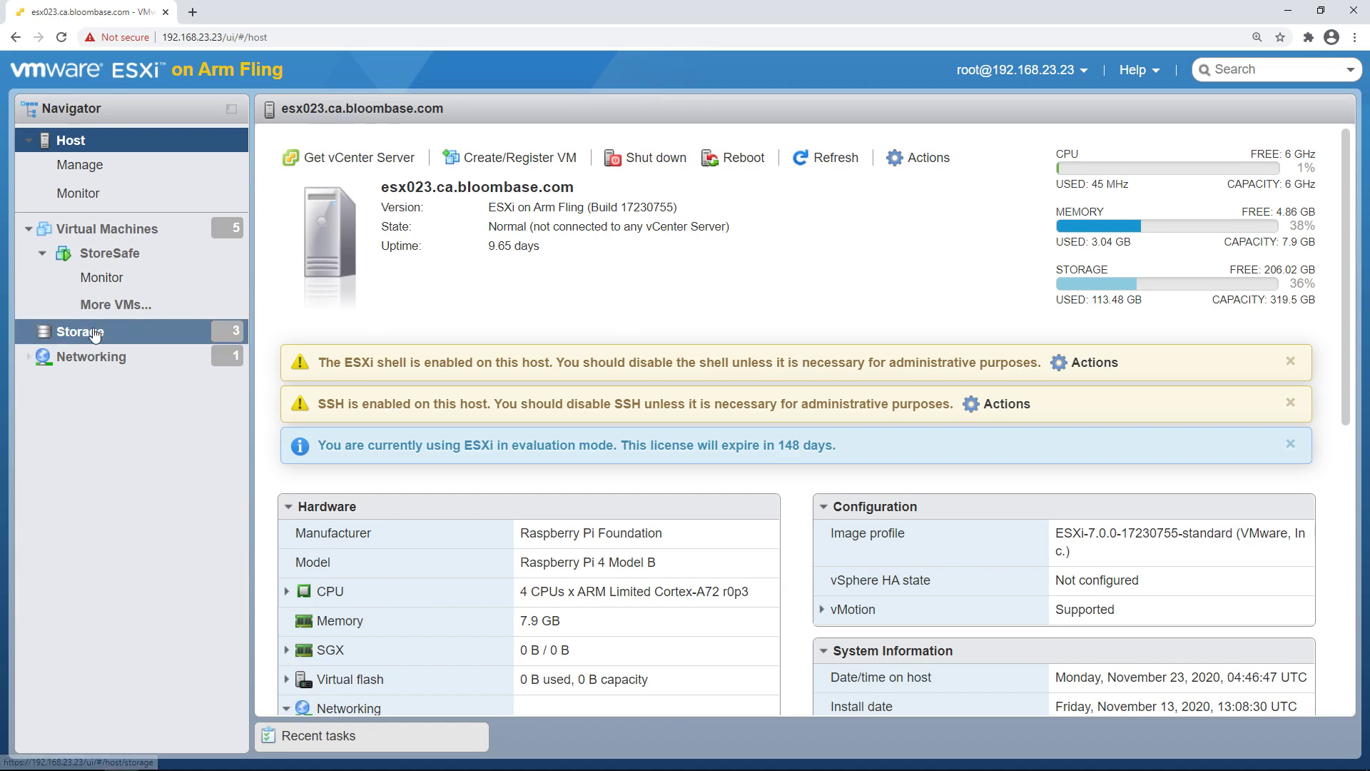
click(94, 332)
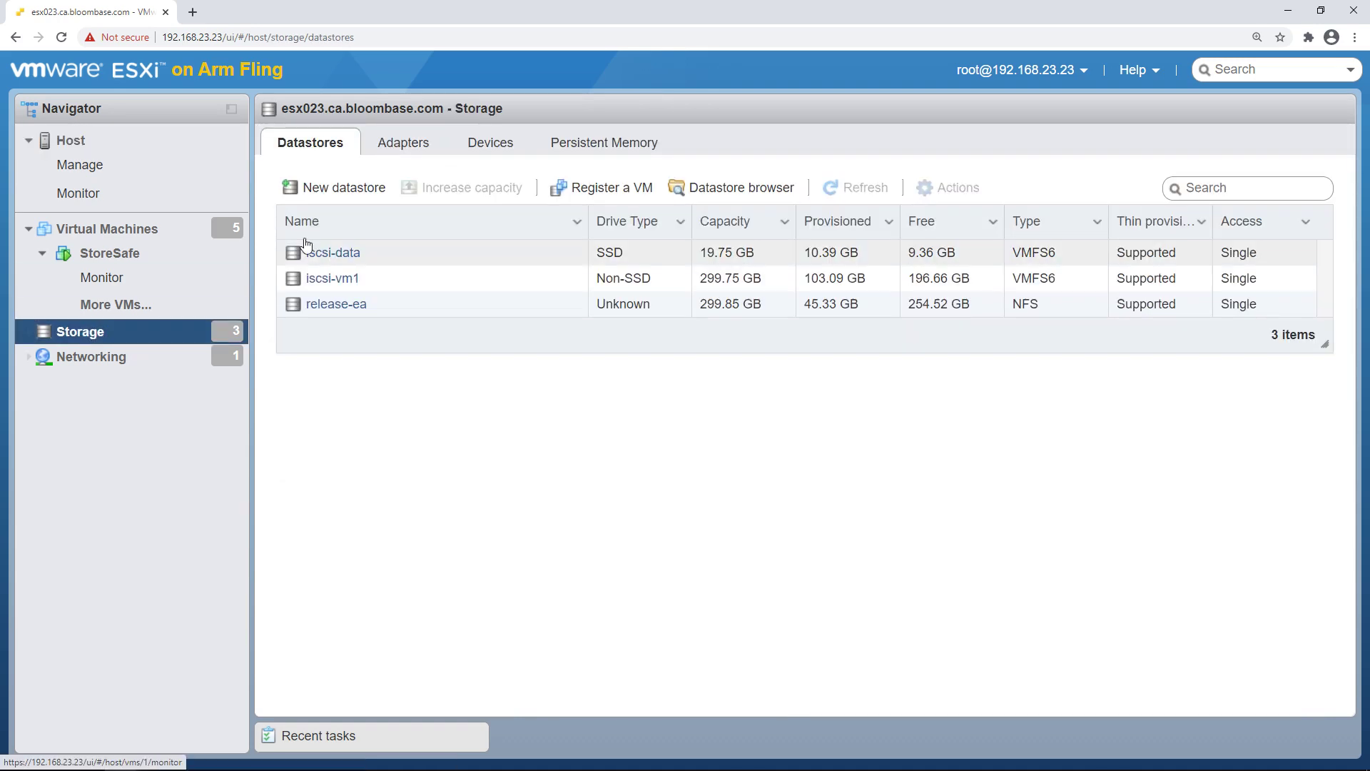
click(344, 188)
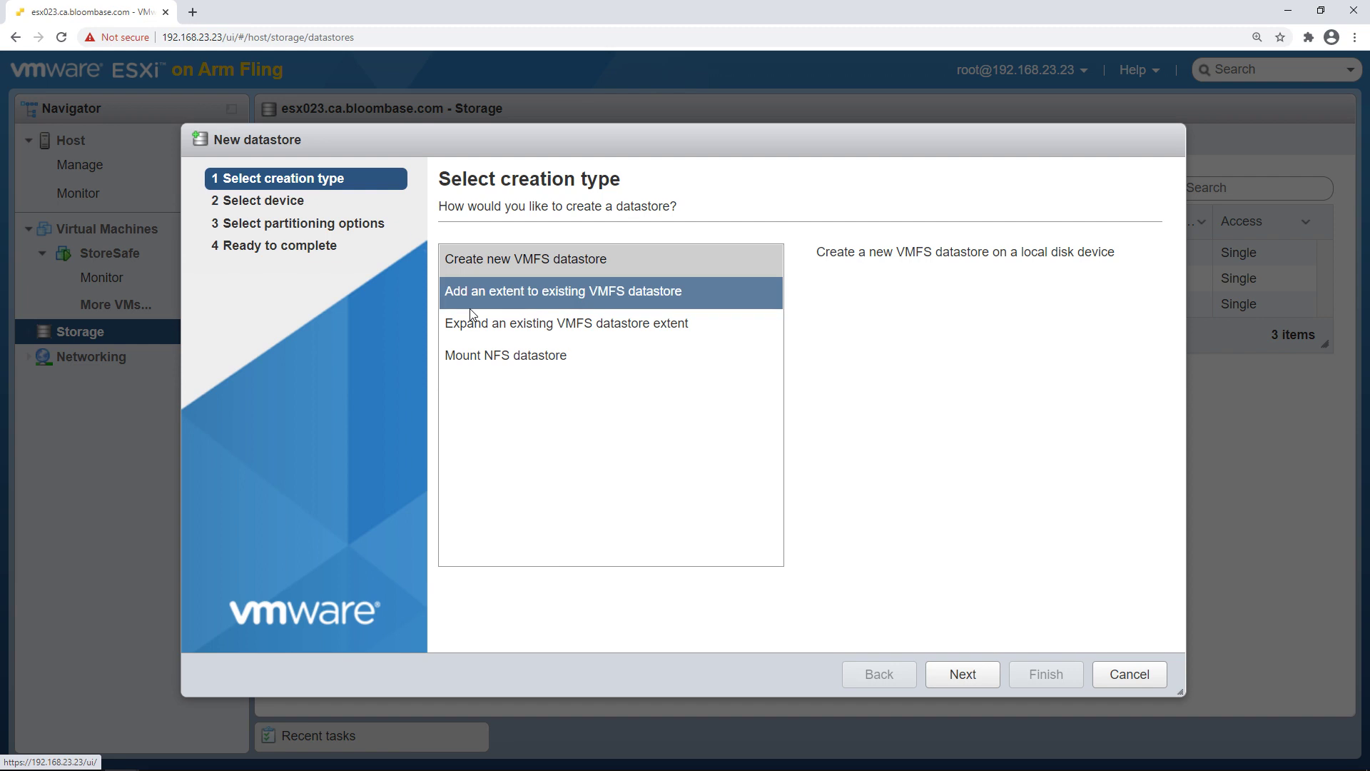
click(590, 371)
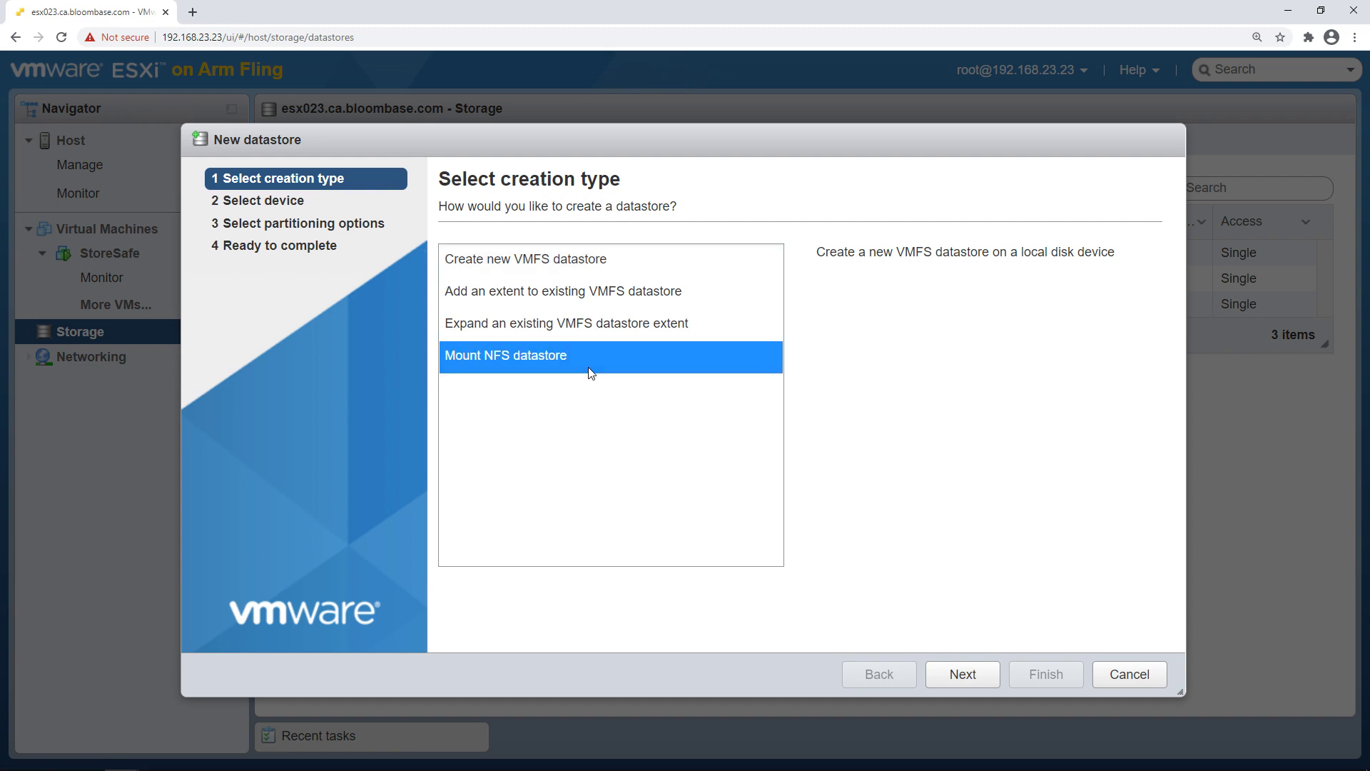
click(967, 678)
Mount datastore nfs01 from 192.168.23.83 share /nfs01 using NFS 4
click(768, 258)
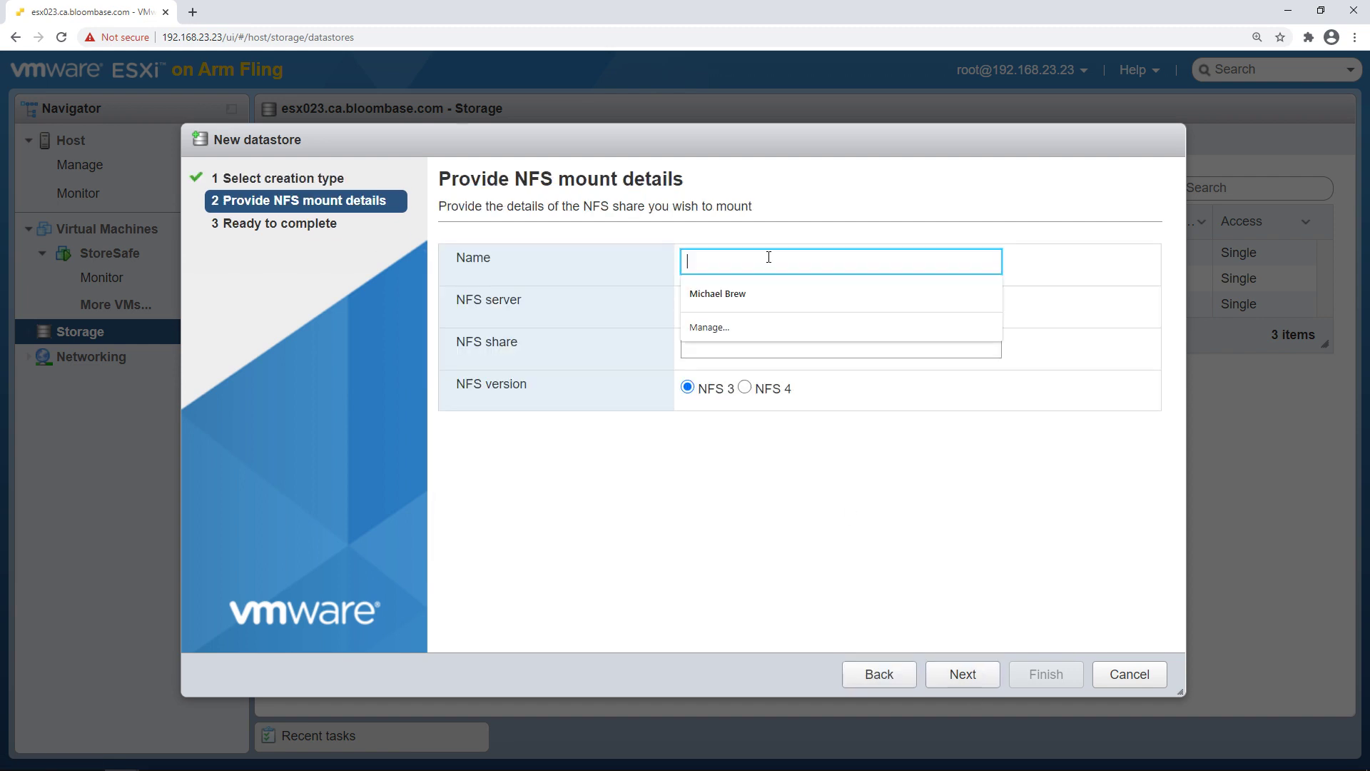
text(nfs01)
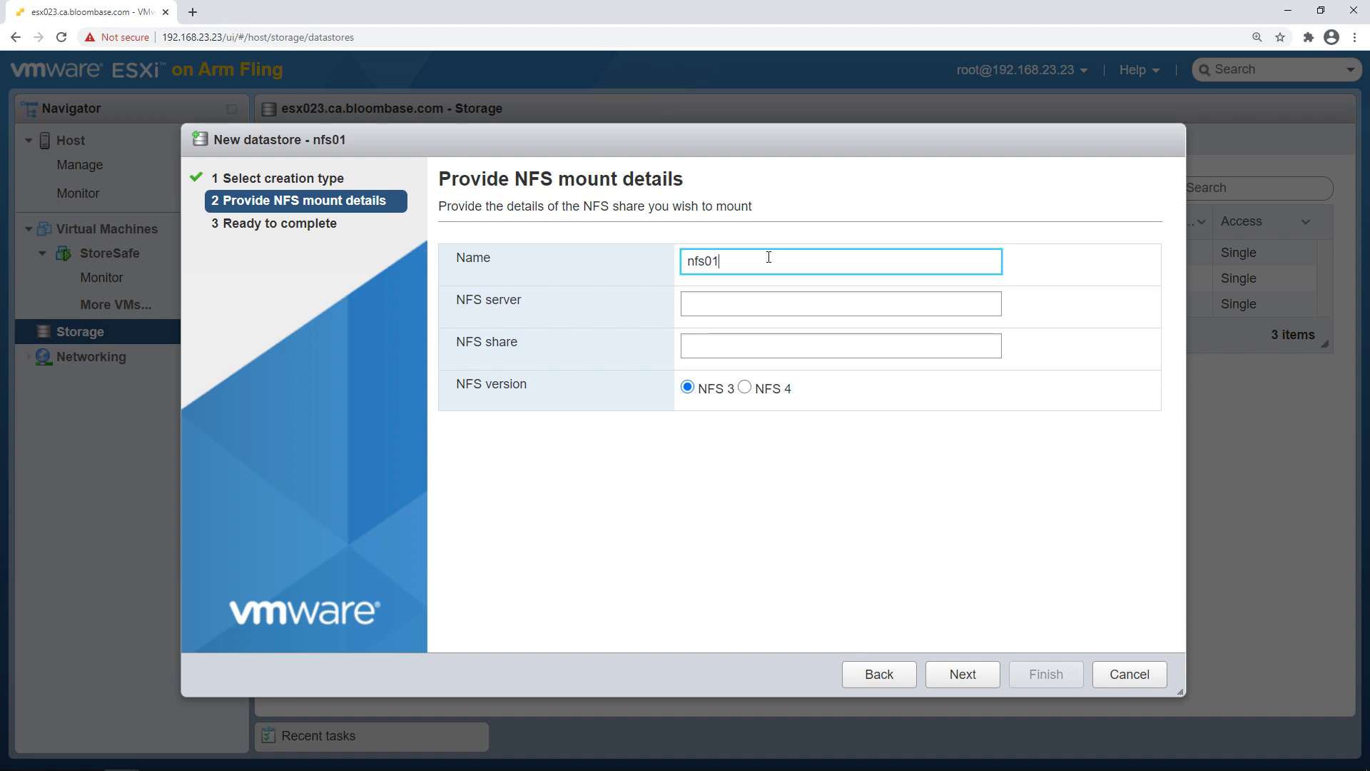
click(779, 303)
text(192.168.)
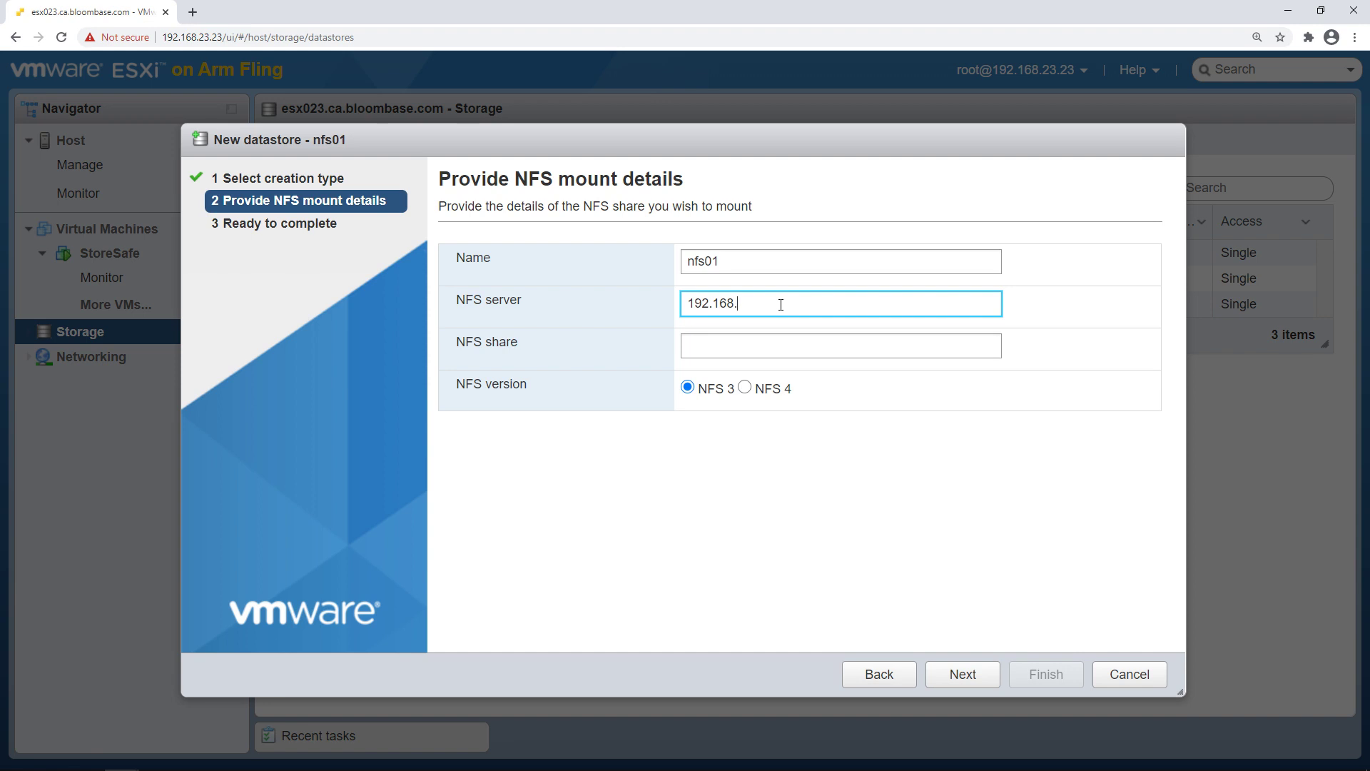
text(23.83)
click(781, 340)
text(/nfs0)
click(745, 387)
click(983, 675)
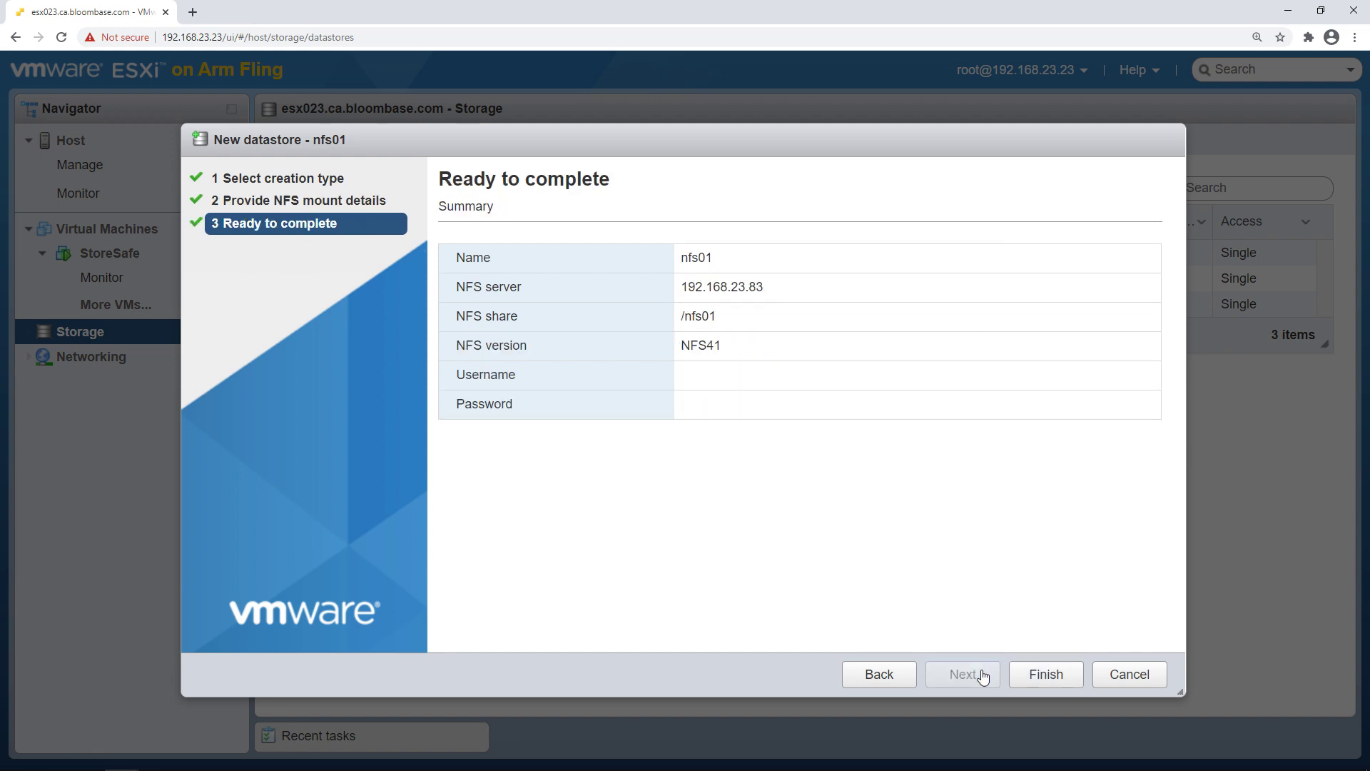
click(1032, 680)
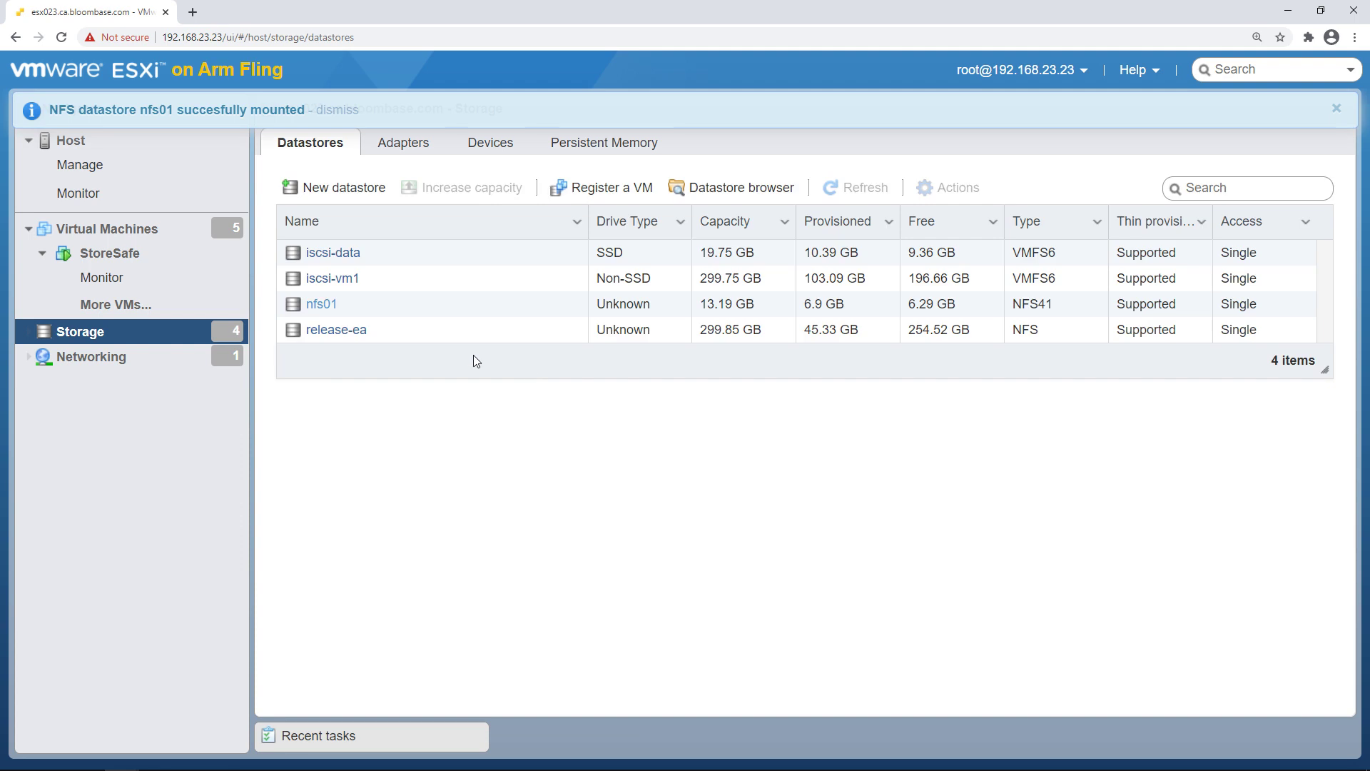
double_click(314, 303)
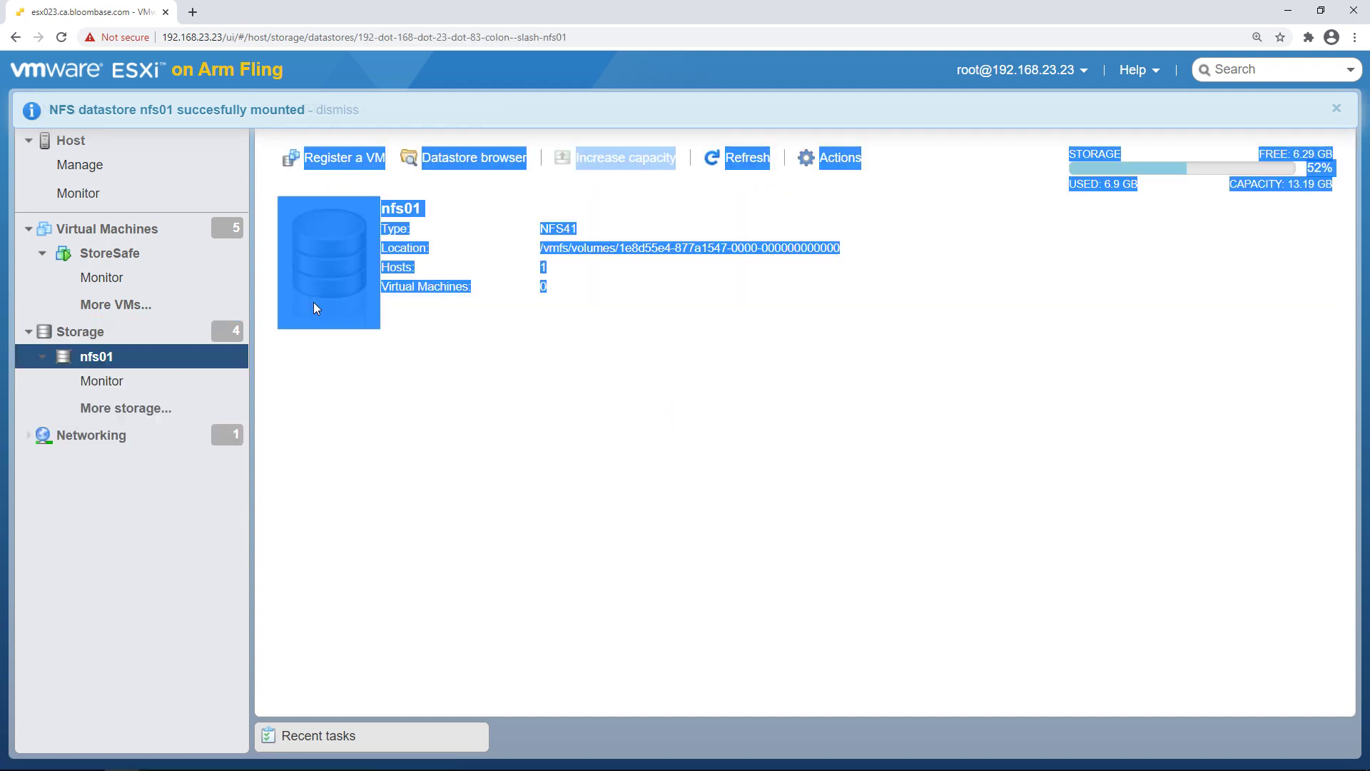
click(402, 314)
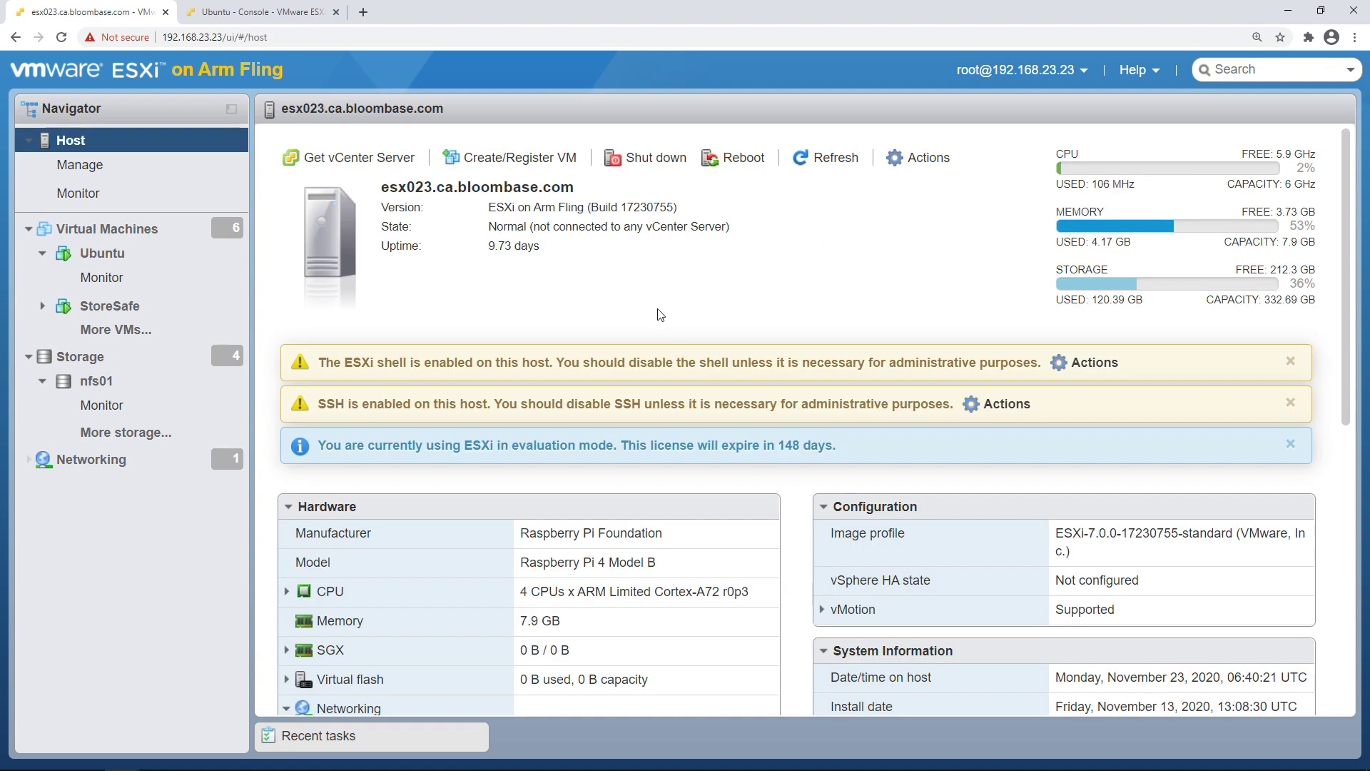
click(145, 381)
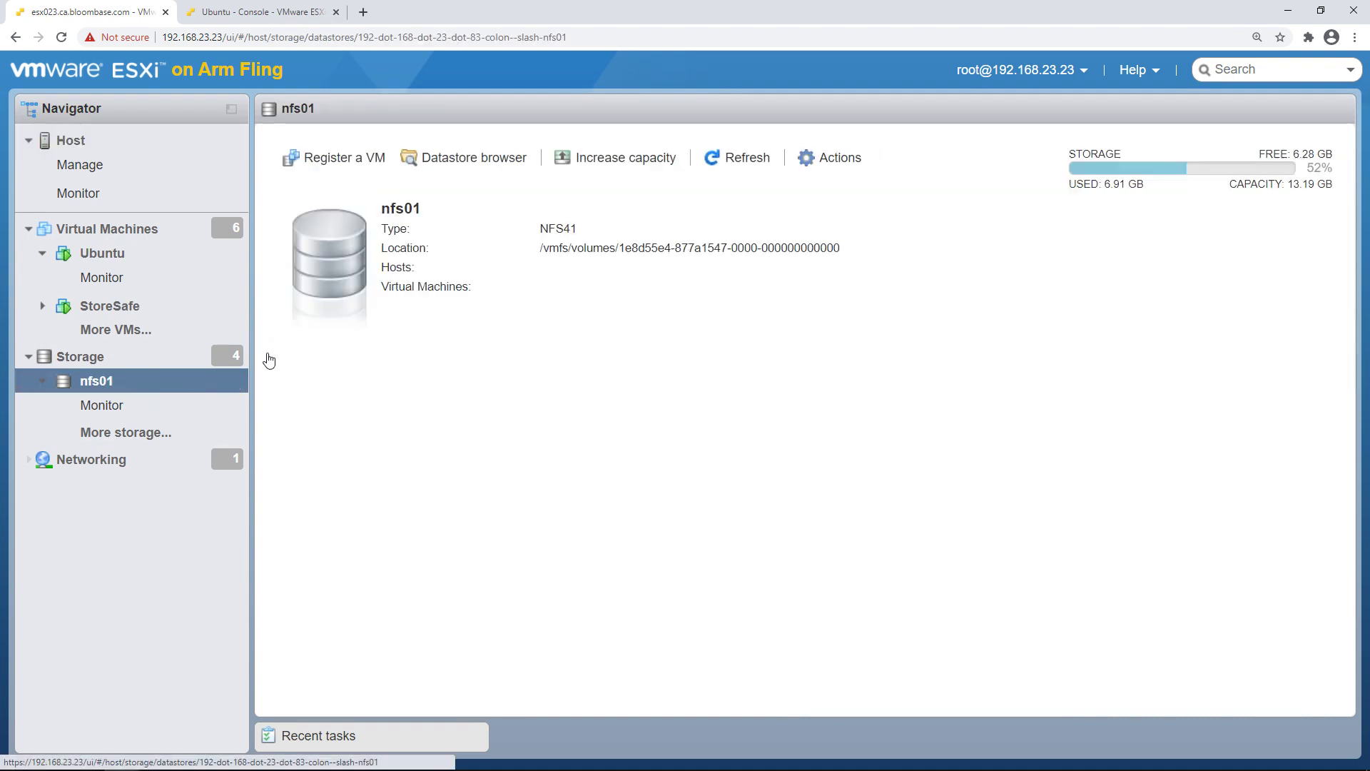
click(469, 163)
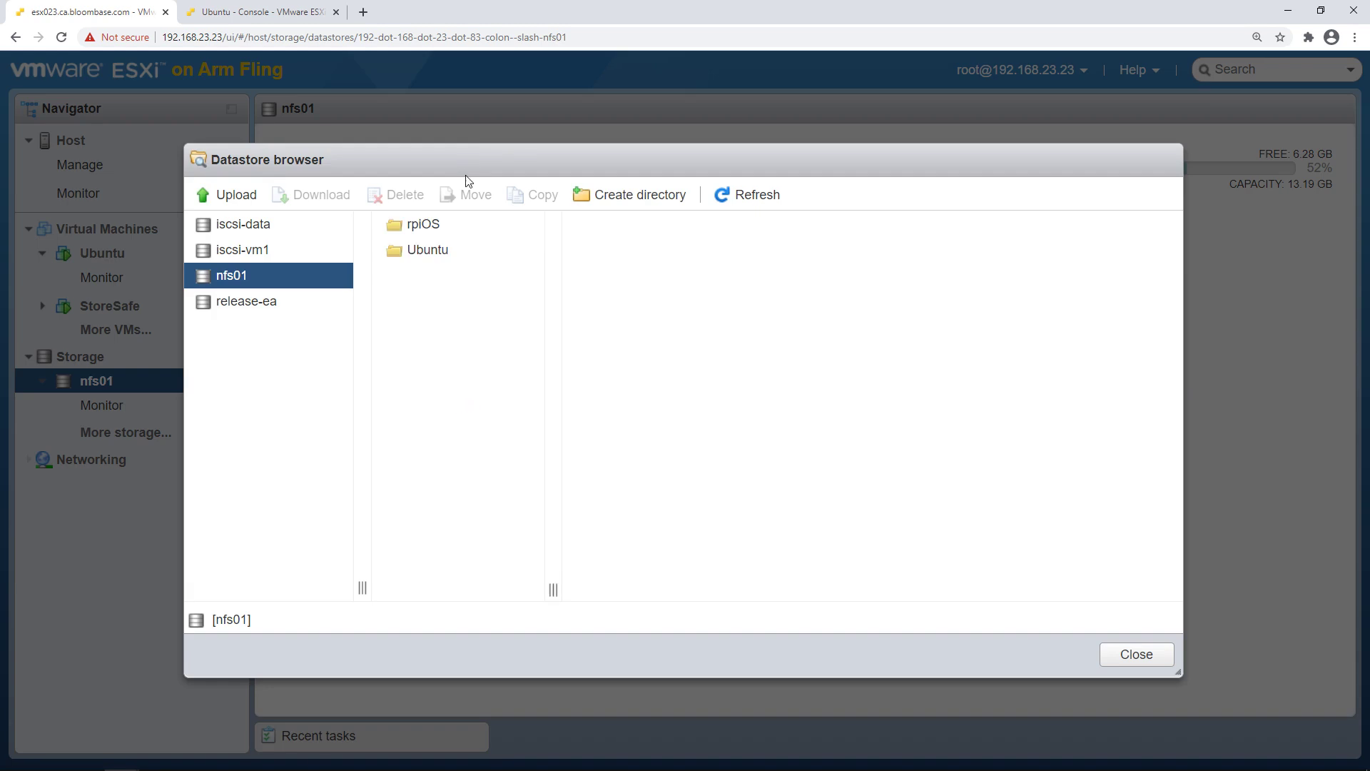
click(450, 253)
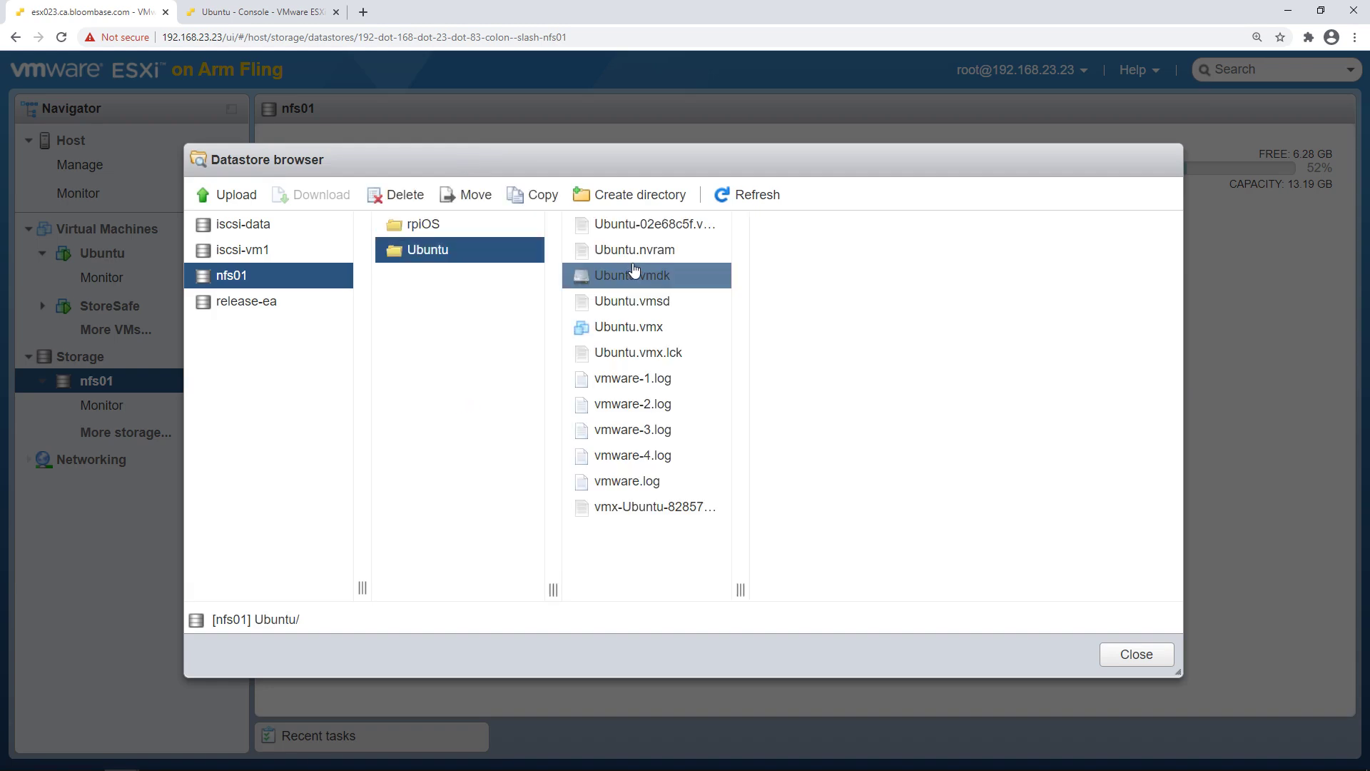
click(661, 279)
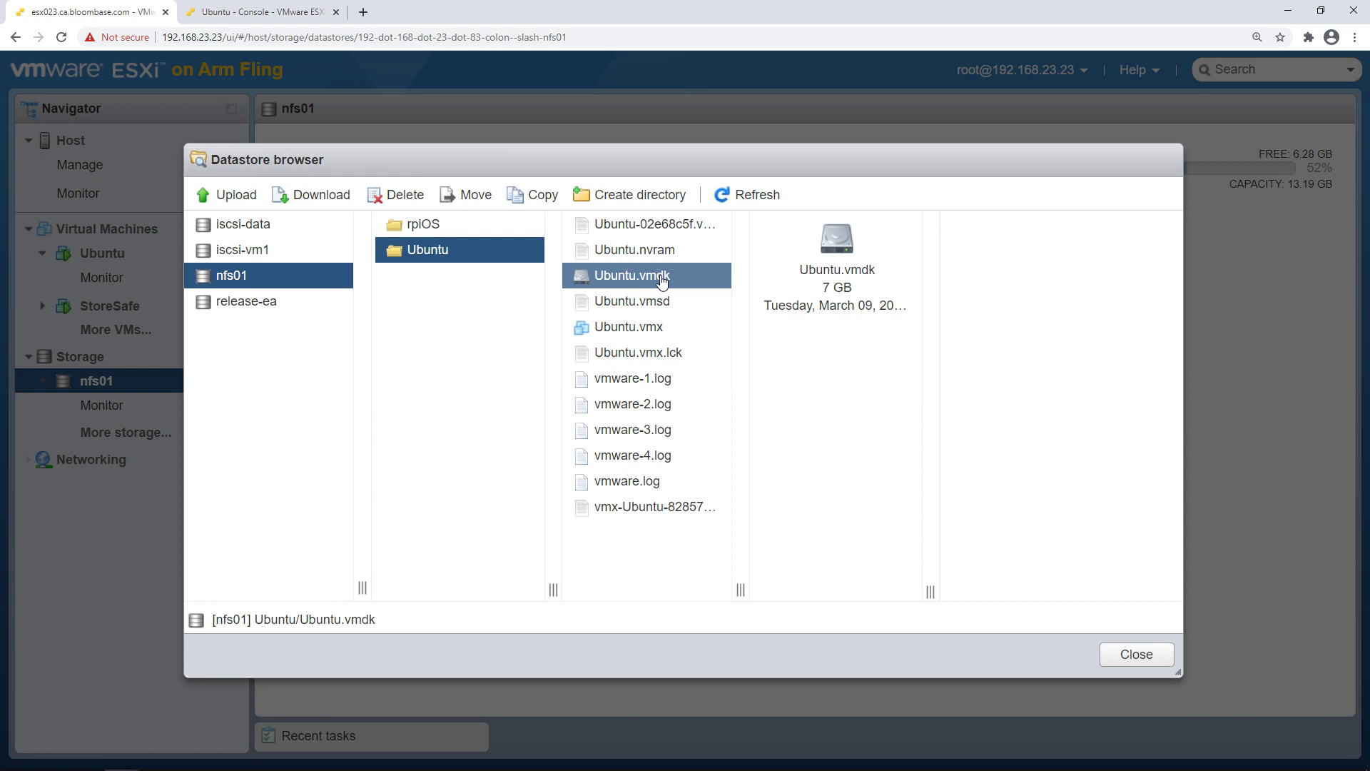
click(1117, 664)
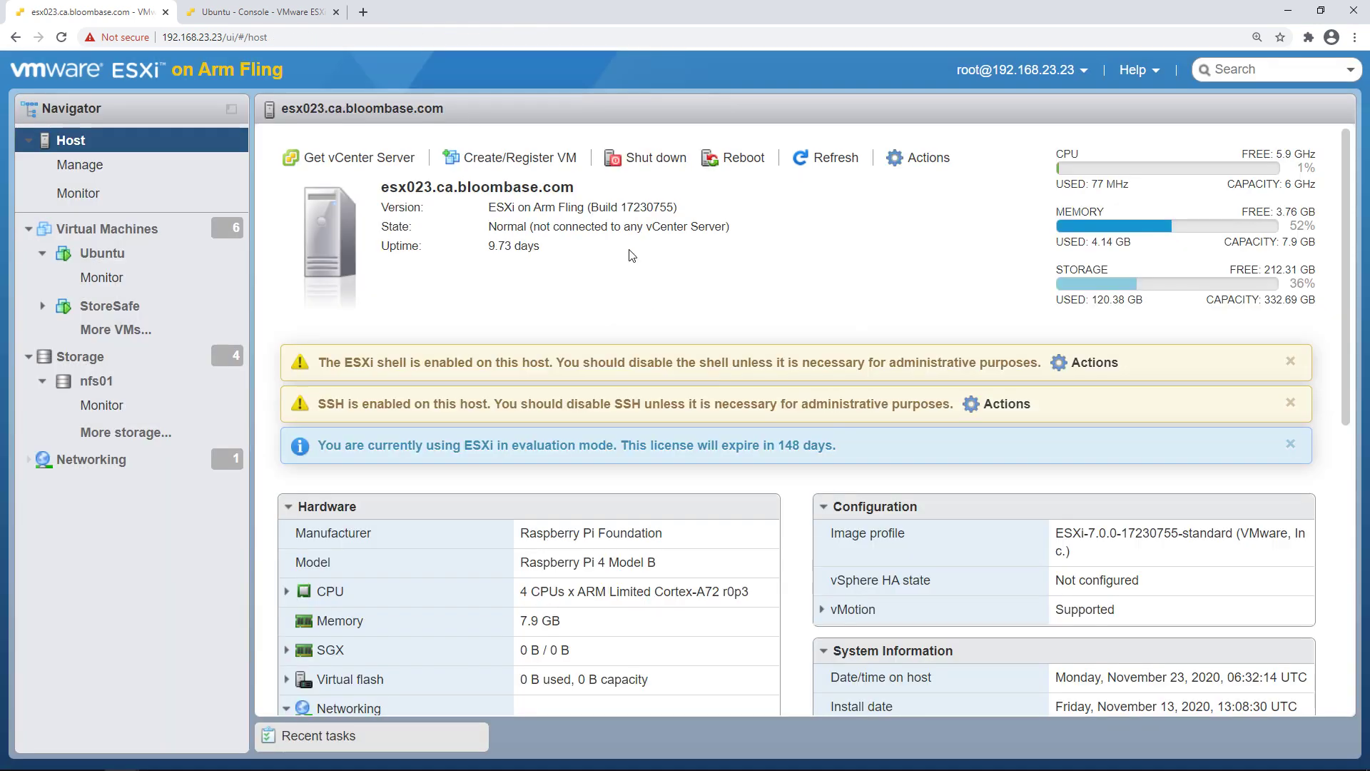
Open the Ubuntu VM's summary and highlight its CPU and memory rows
click(171, 264)
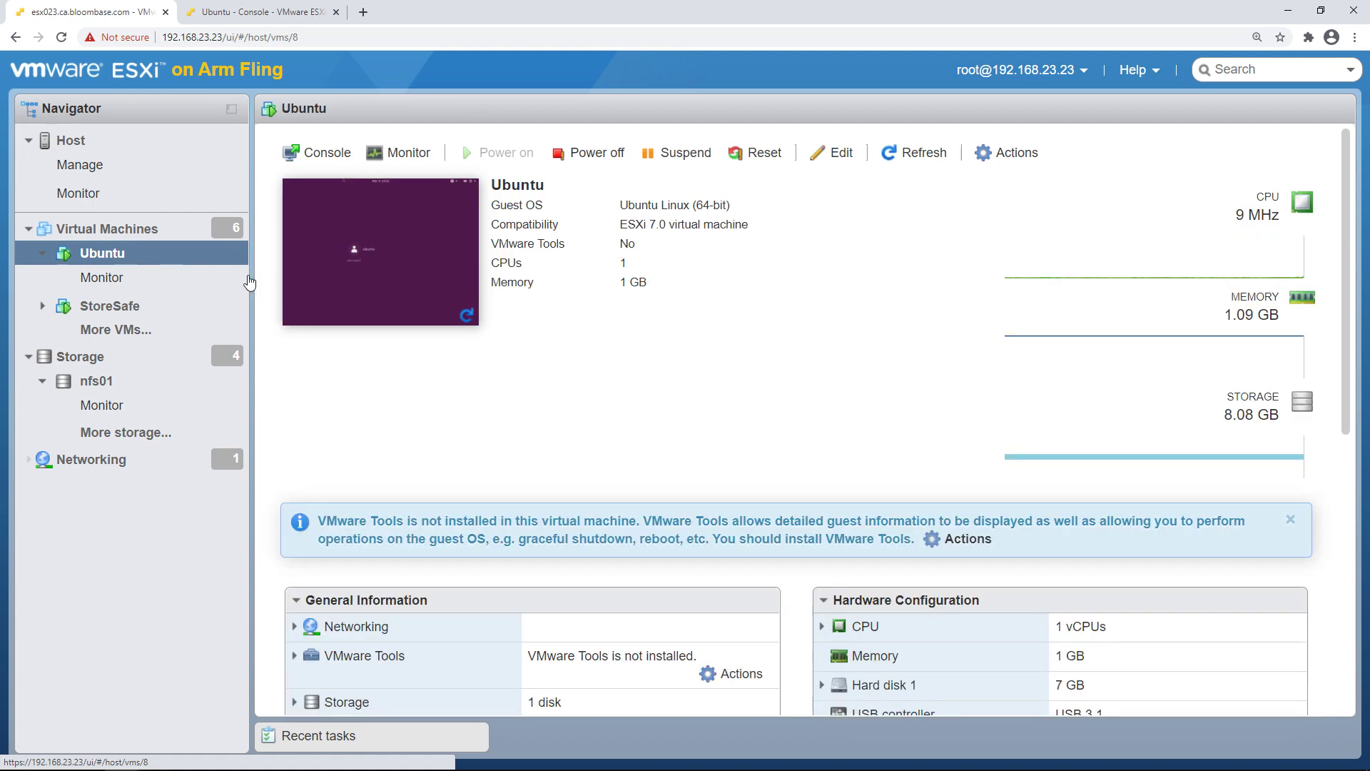
drag(854, 635, 1125, 641)
drag(854, 664, 1133, 664)
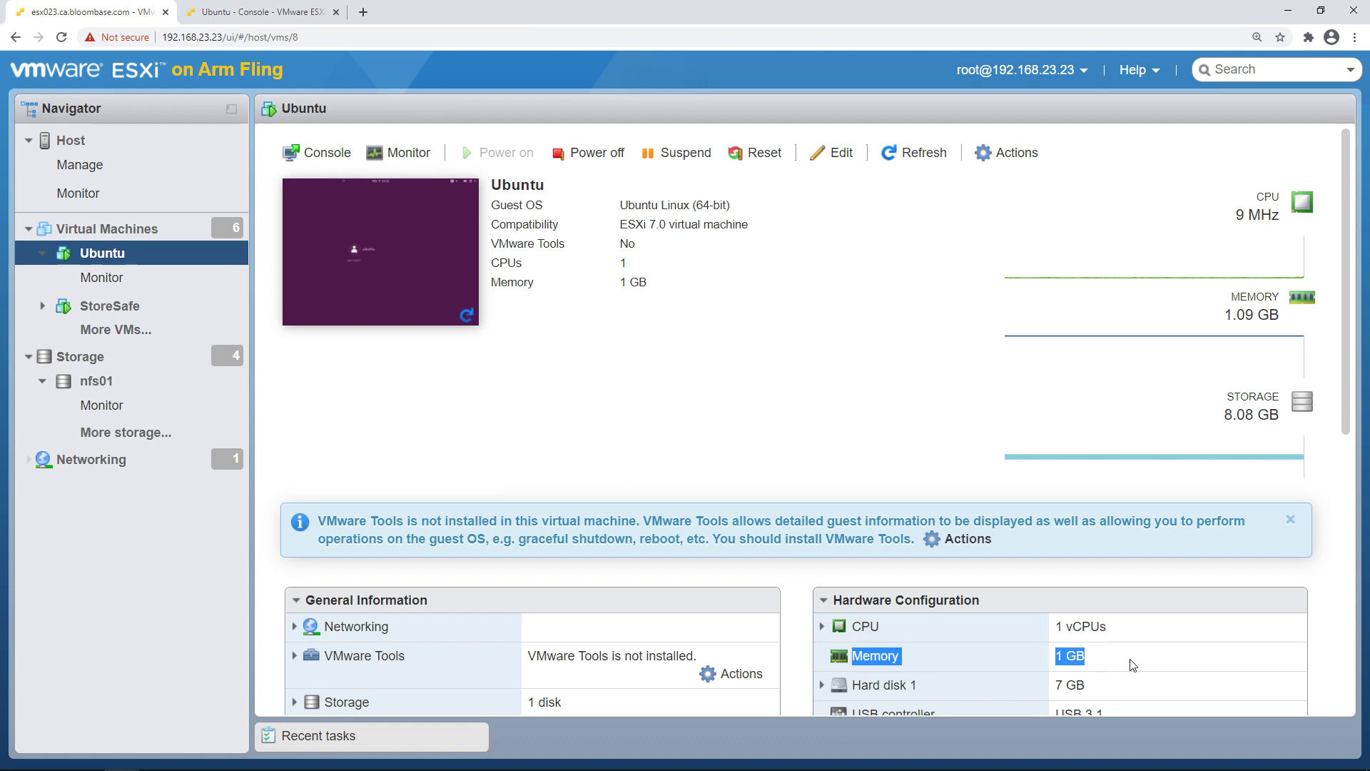
click(1139, 662)
scroll(996, 588, down, 1)
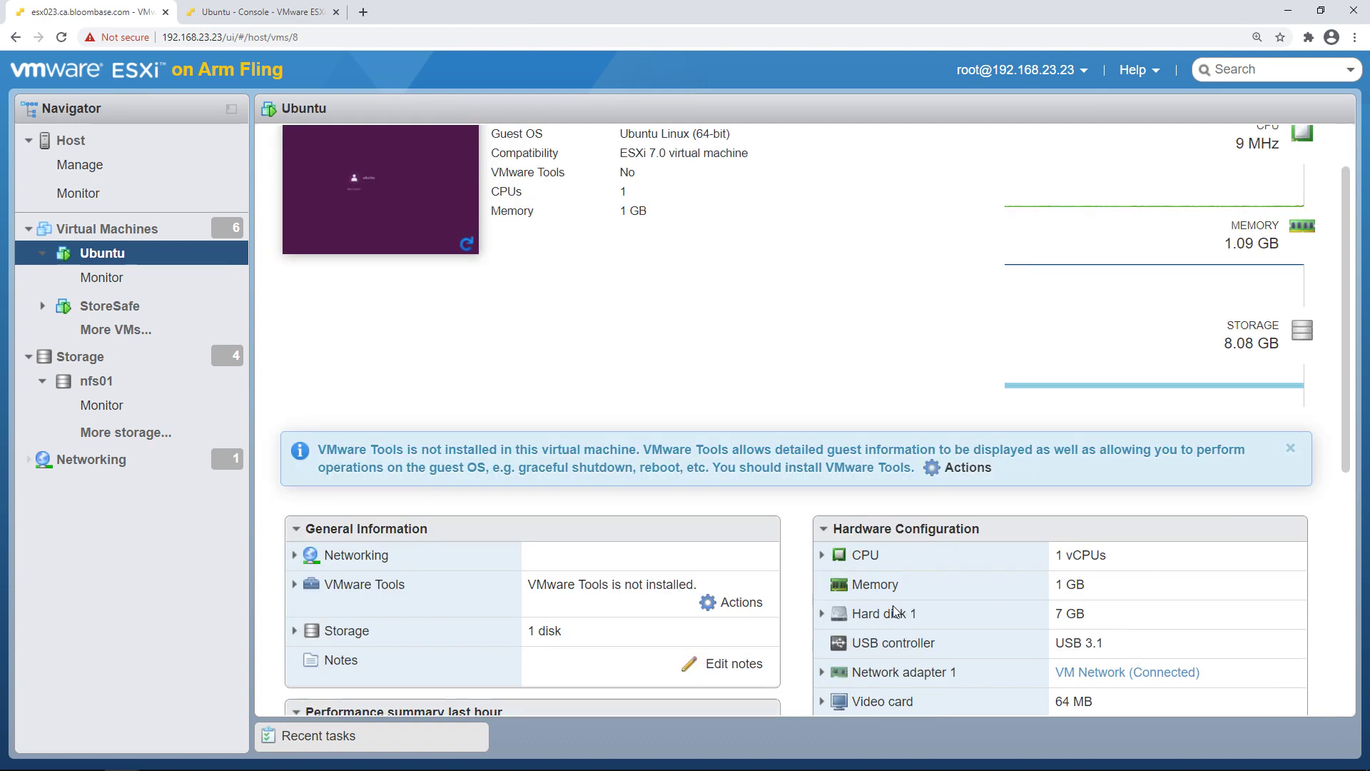
scroll(941, 578, up, 1)
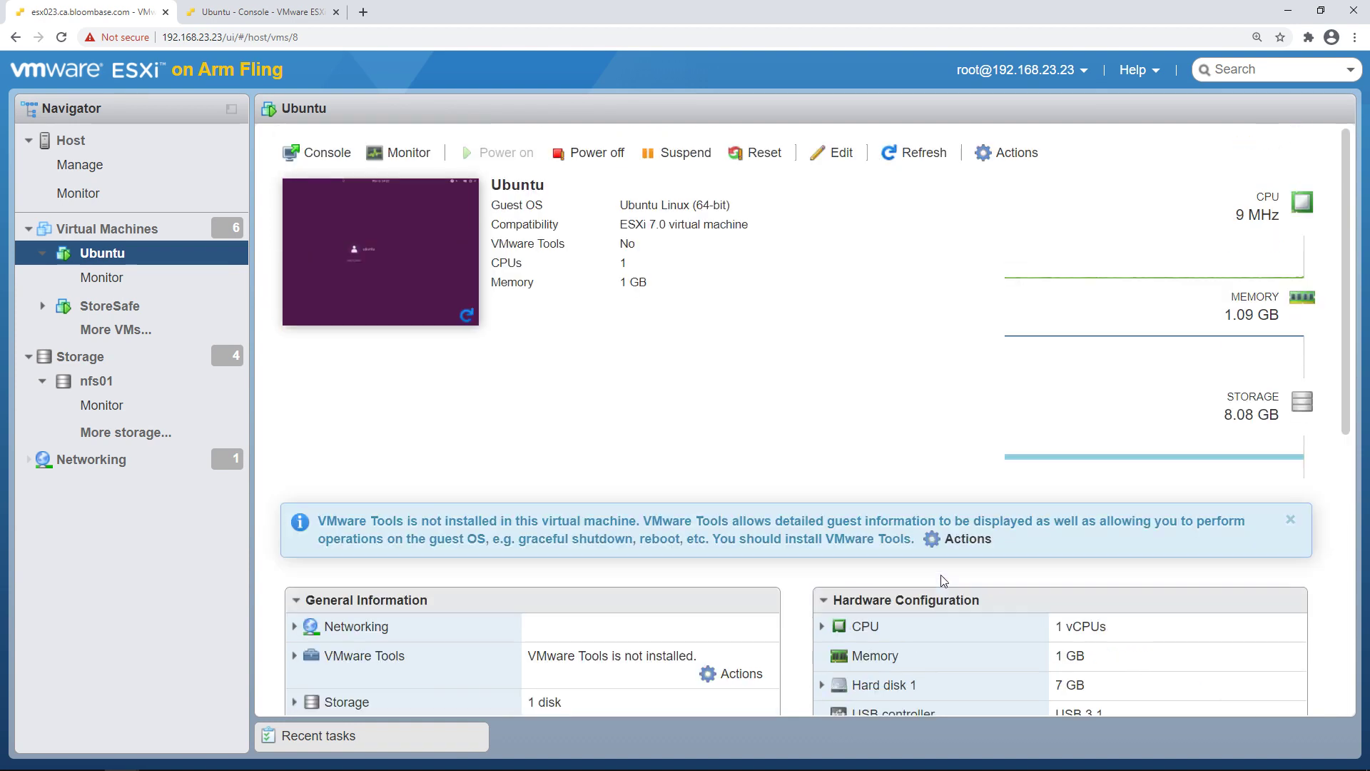
scroll(940, 576, down, 1)
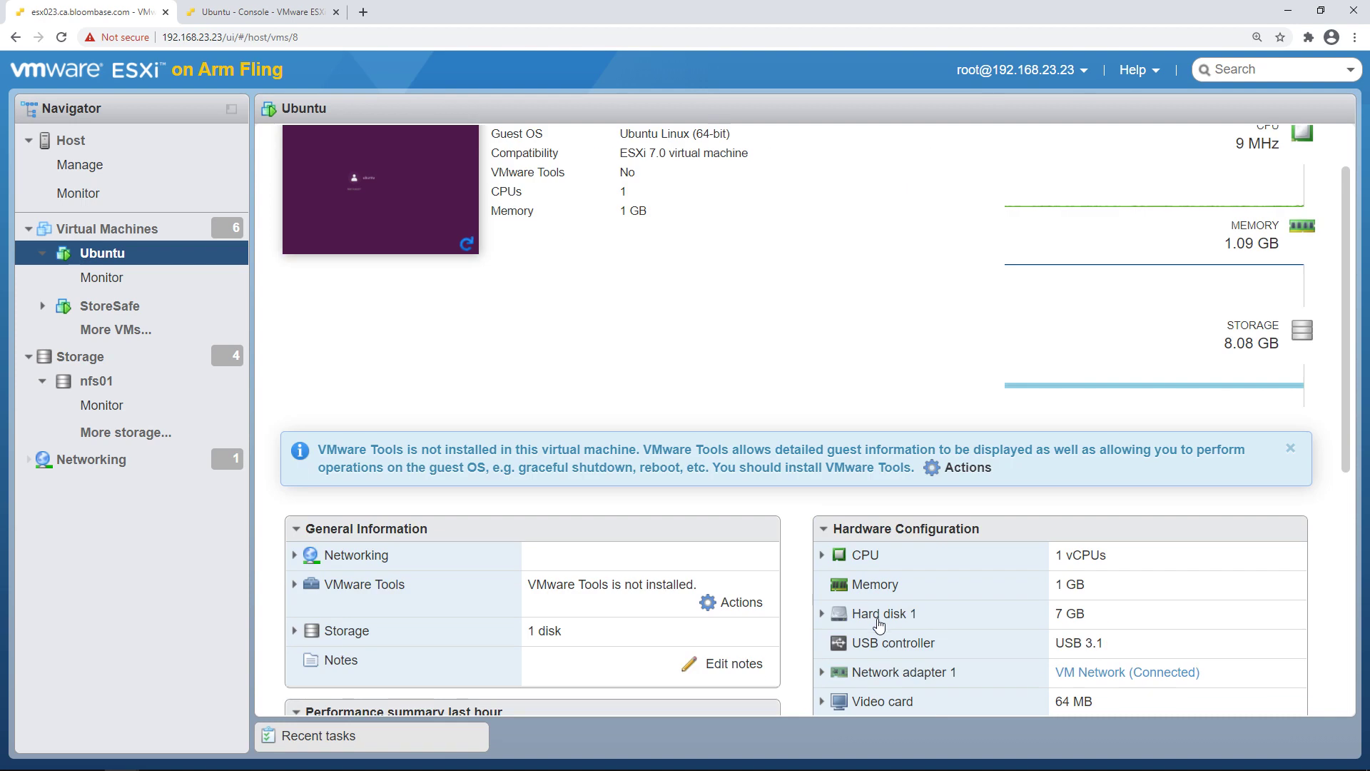
scroll(923, 618, up, 1)
Check in Edit settings that Hard disk 1 is [nfs01] Ubuntu/Ubuntu.vmdk, then cancel
click(1002, 154)
click(832, 152)
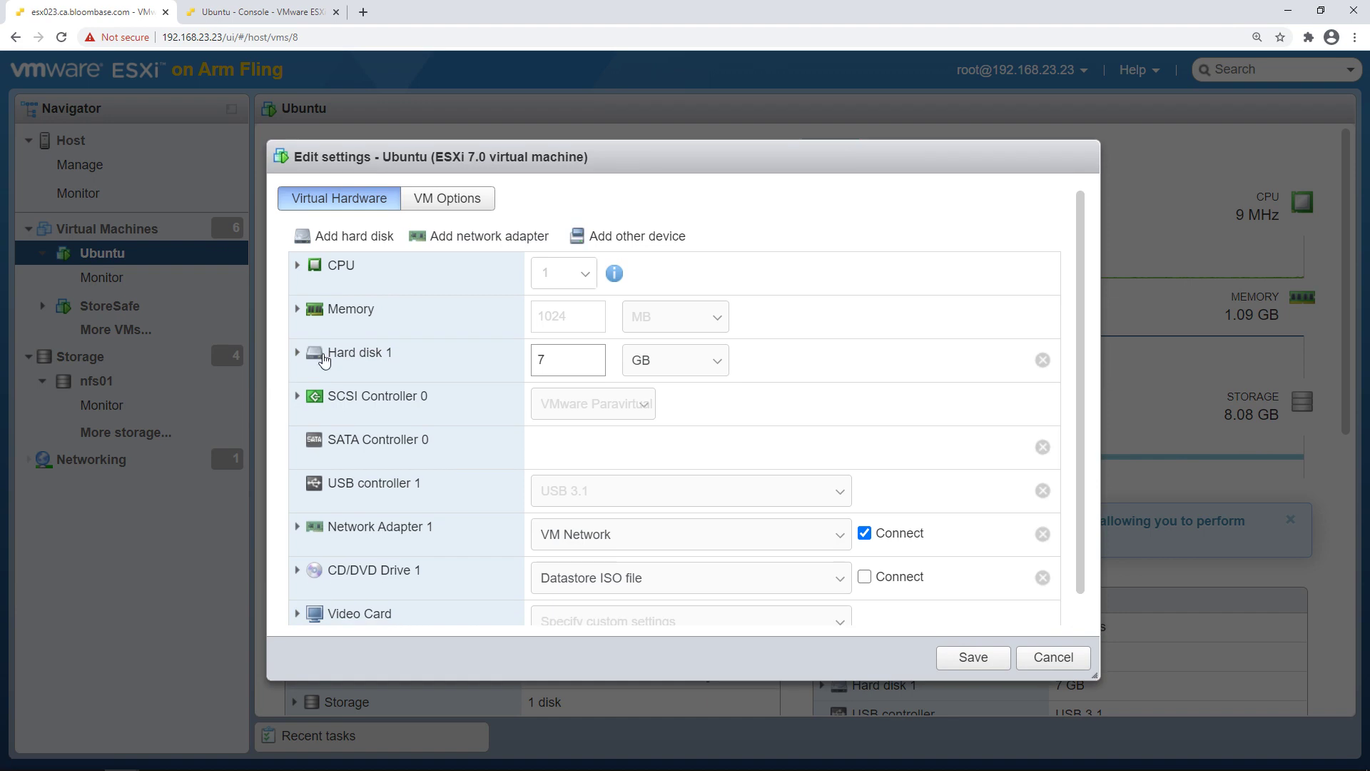
click(298, 354)
drag(711, 472, 515, 468)
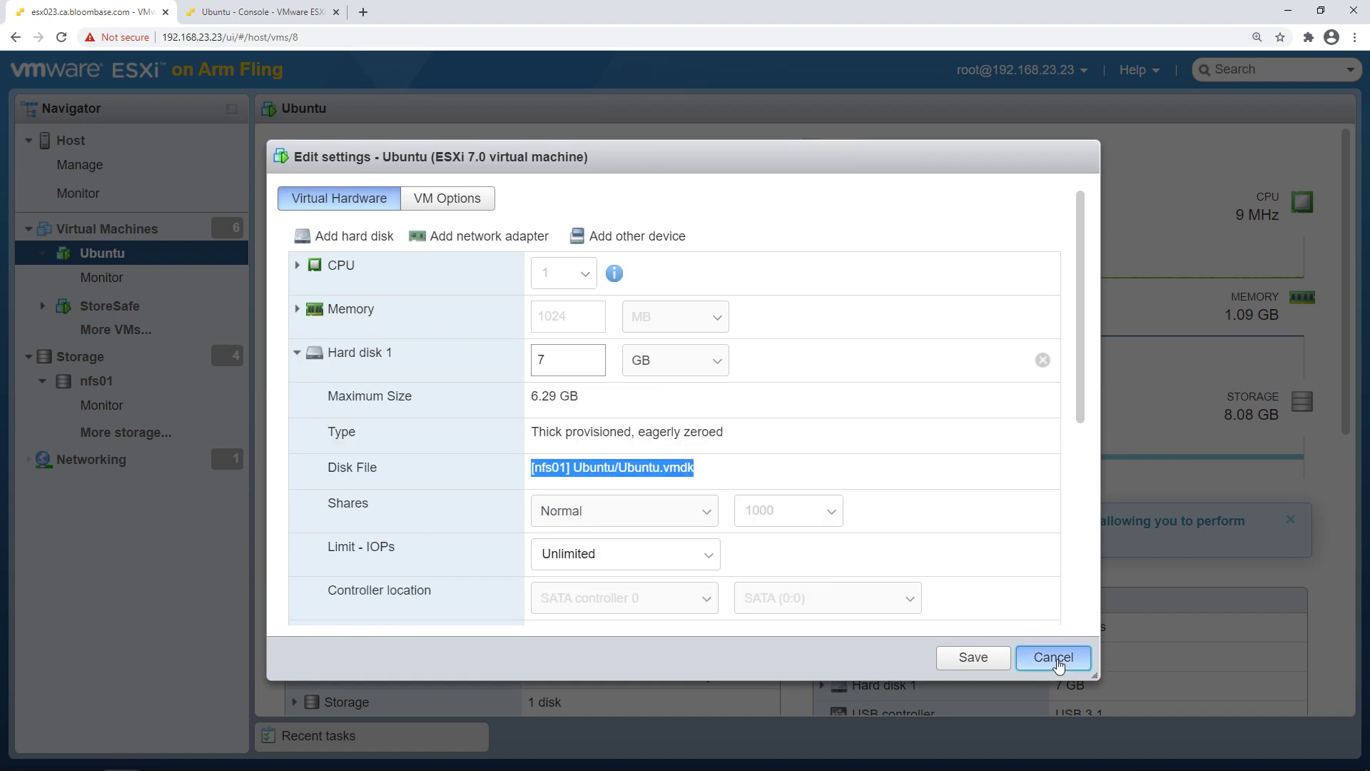
click(1056, 660)
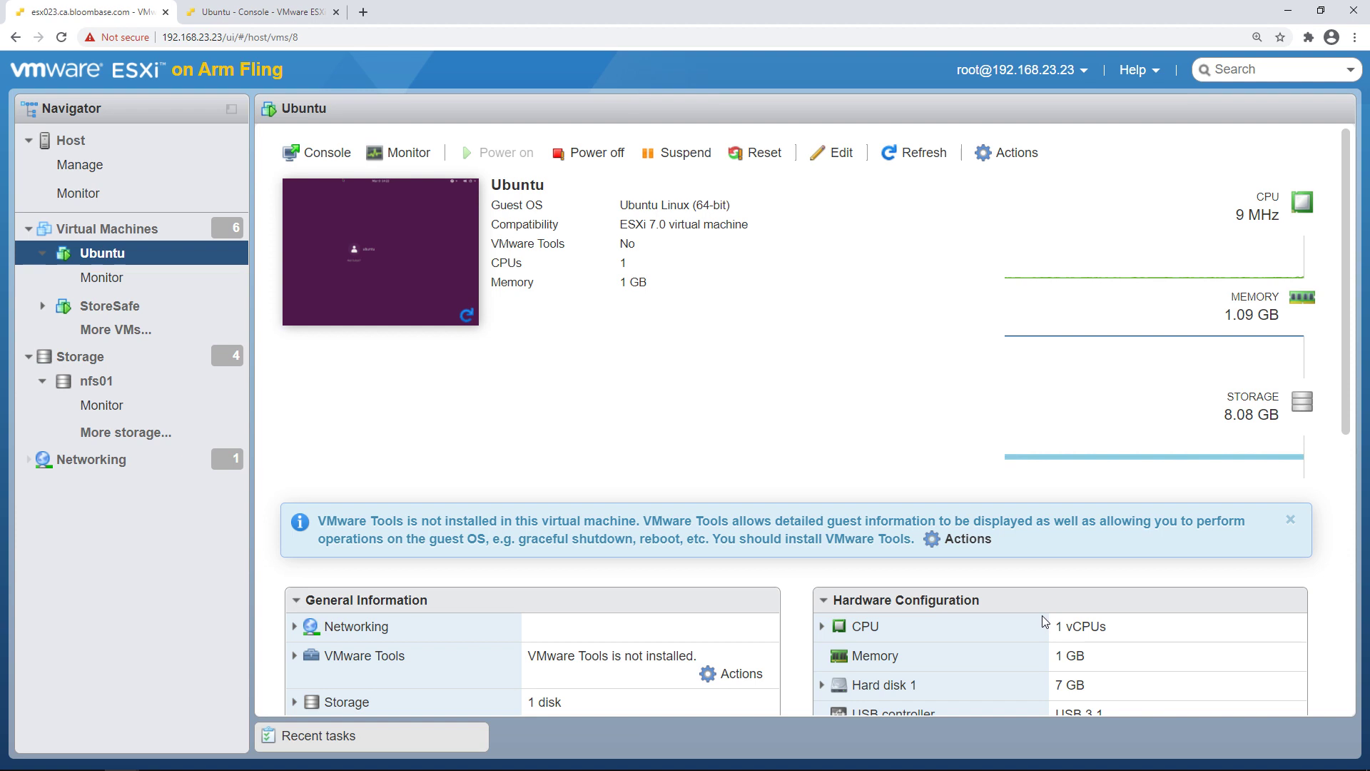
On the Ubuntu console, open Documents/password.txt in the Text Editor
click(254, 12)
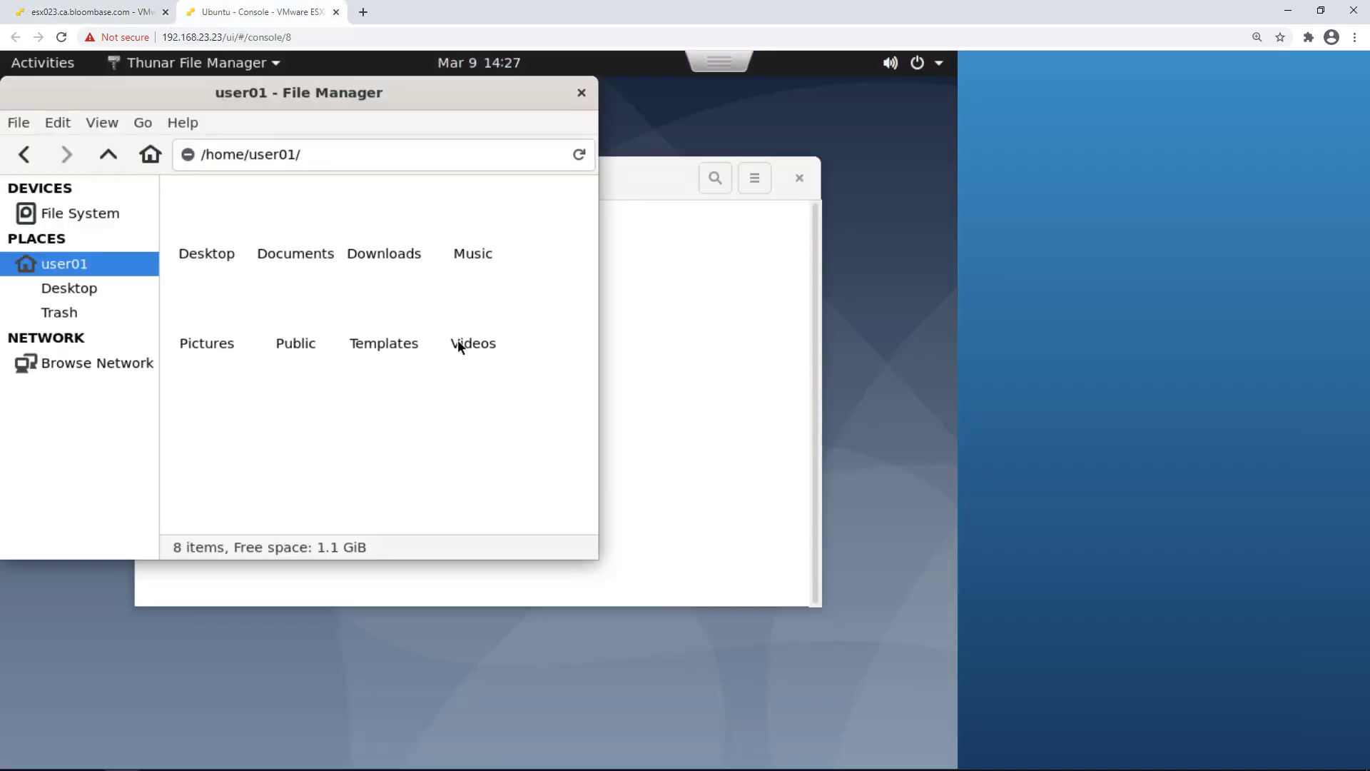
double_click(300, 243)
click(232, 228)
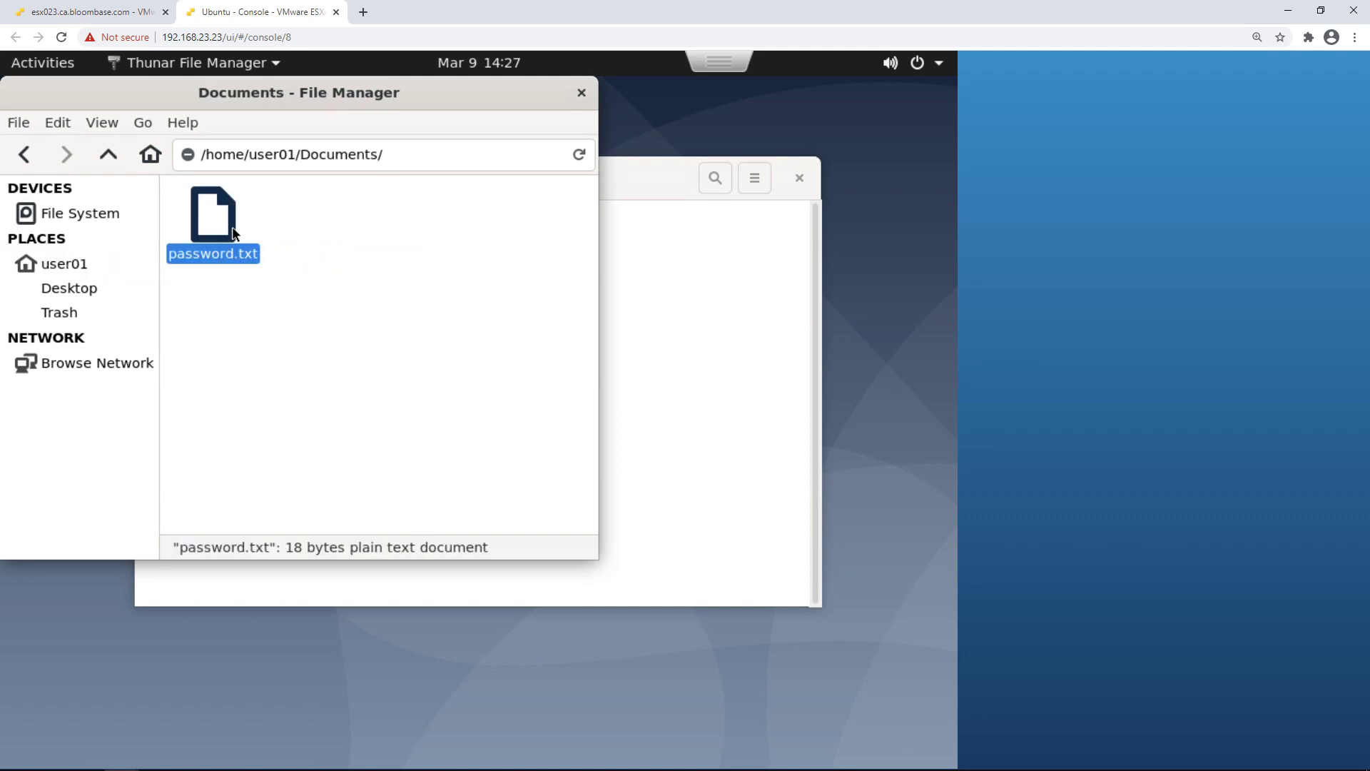
right_click(233, 231)
click(286, 239)
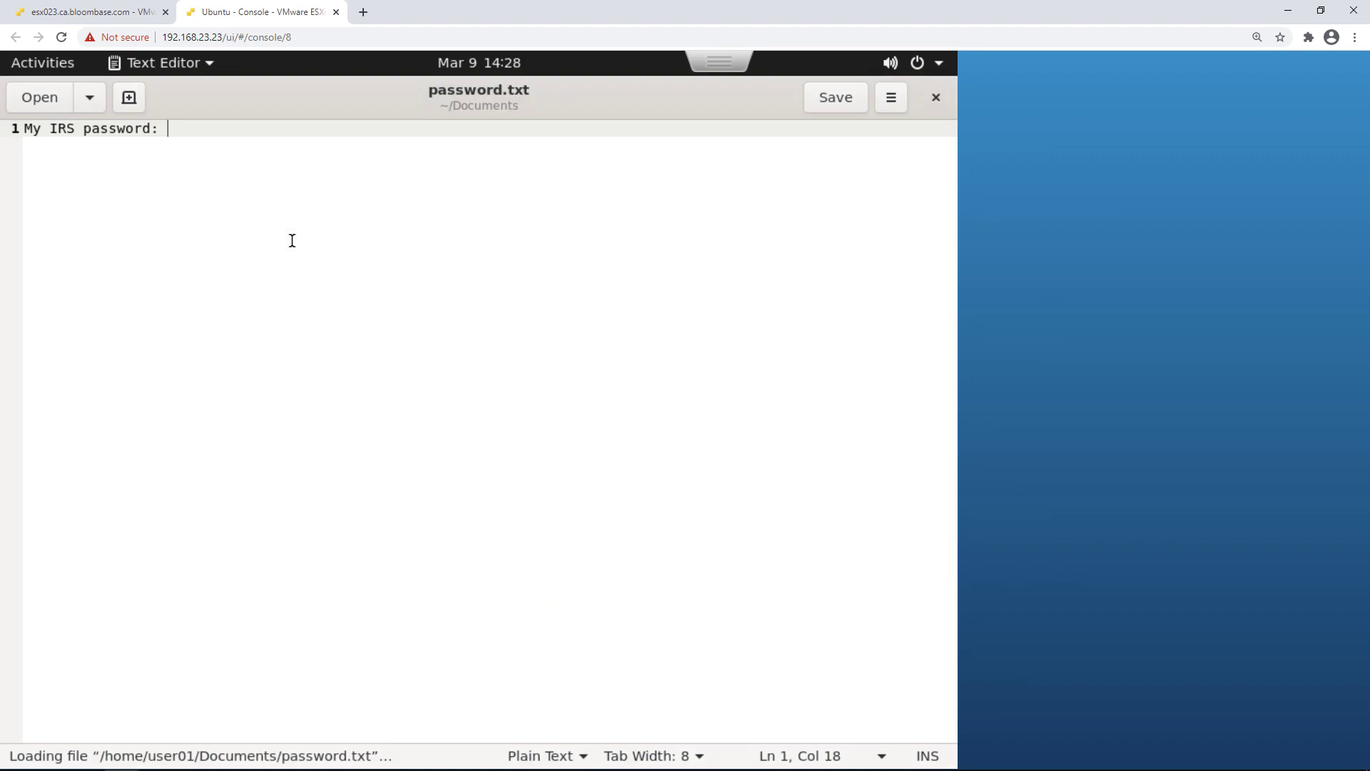
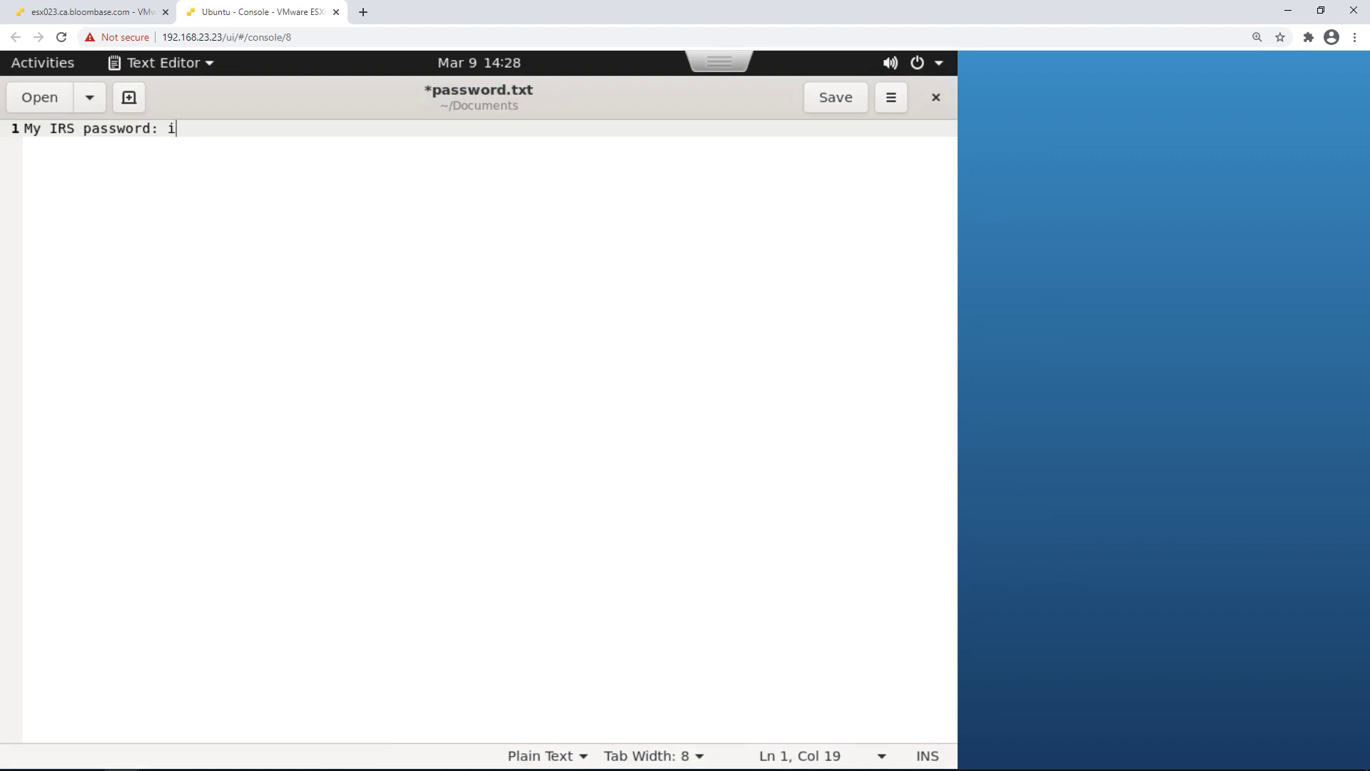
Type the password after the IRS label, save the file, and close the editor
click(826, 101)
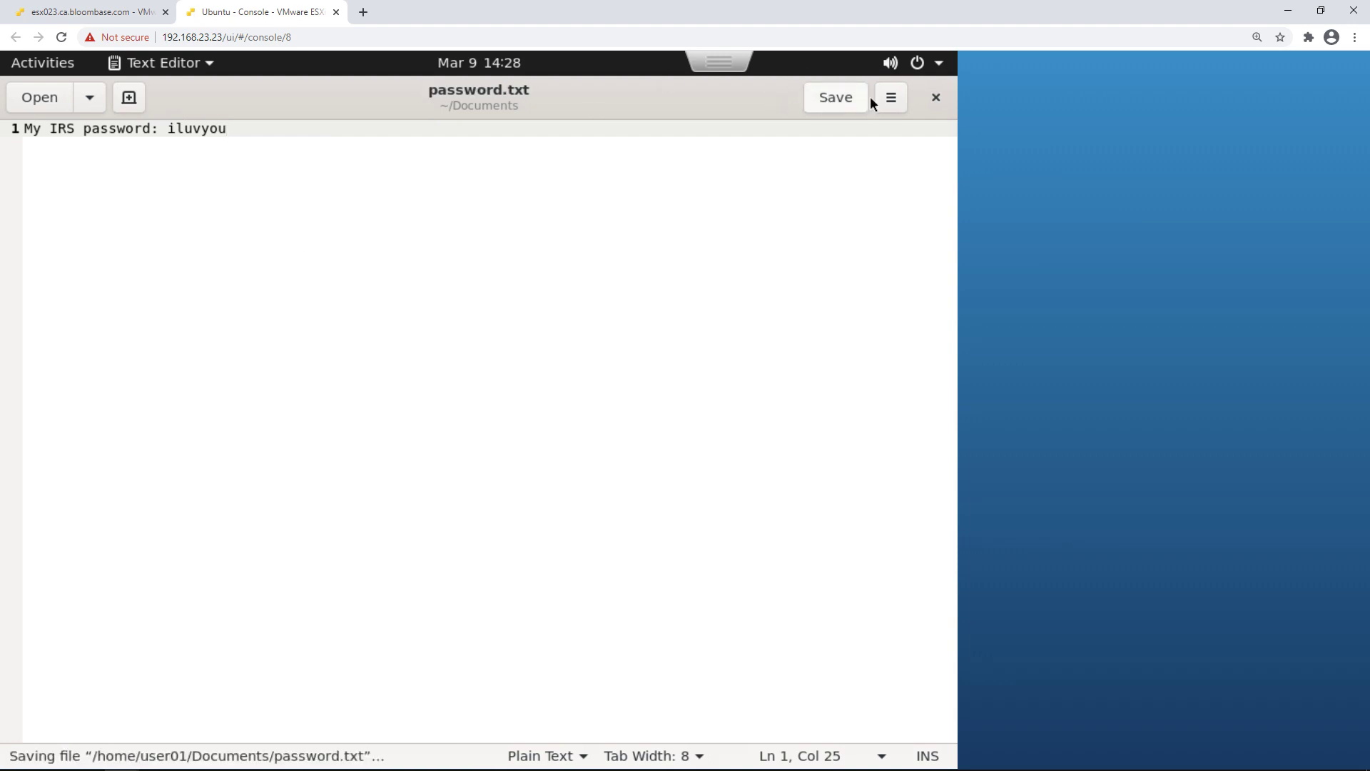
click(932, 103)
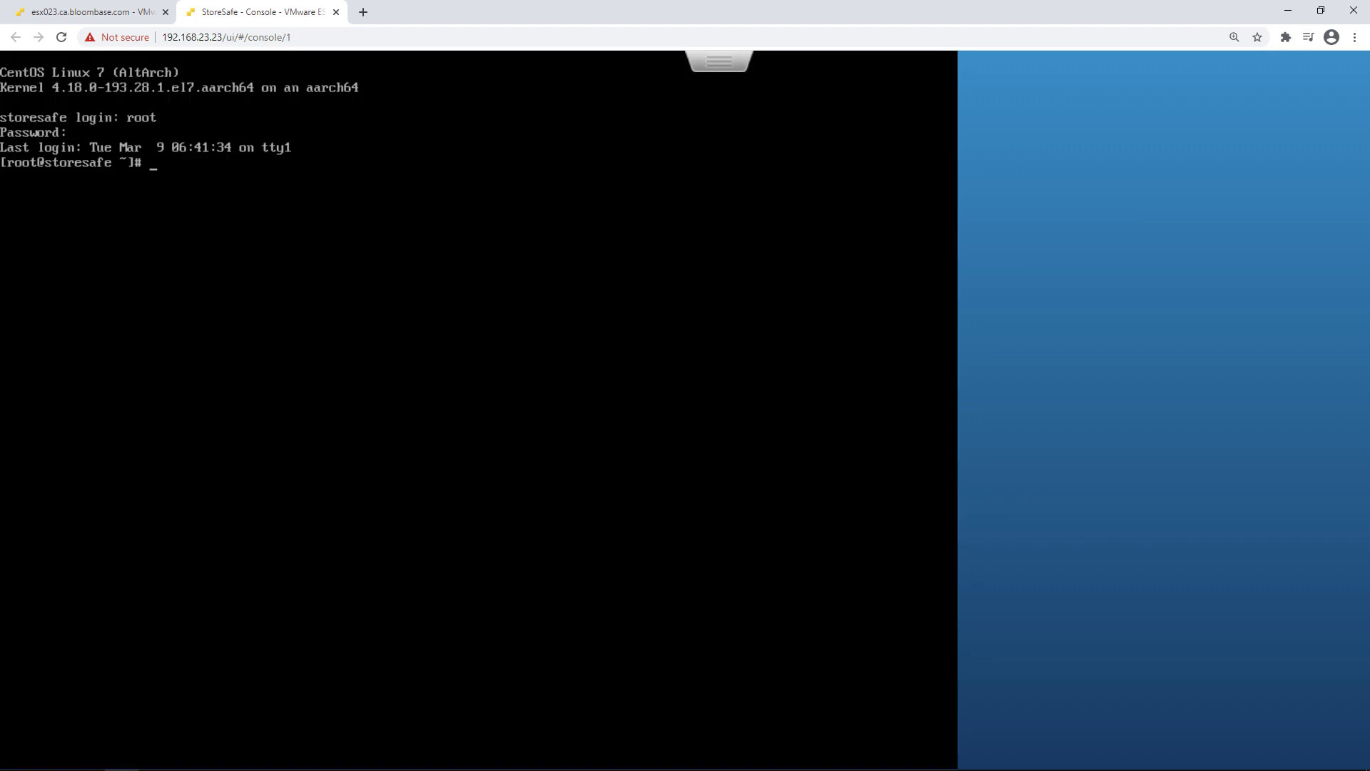
Hexdump /nfs01/Ubuntu/Ubuntu-flat.vmdk with hexdump -C to view its encrypted bytes
text(hexdump )
text(/mtd0)
key(BackSpace)
key(BackSpace)
key(BackSpace)
key(BackSpace)
text(-C /nfs01/f)
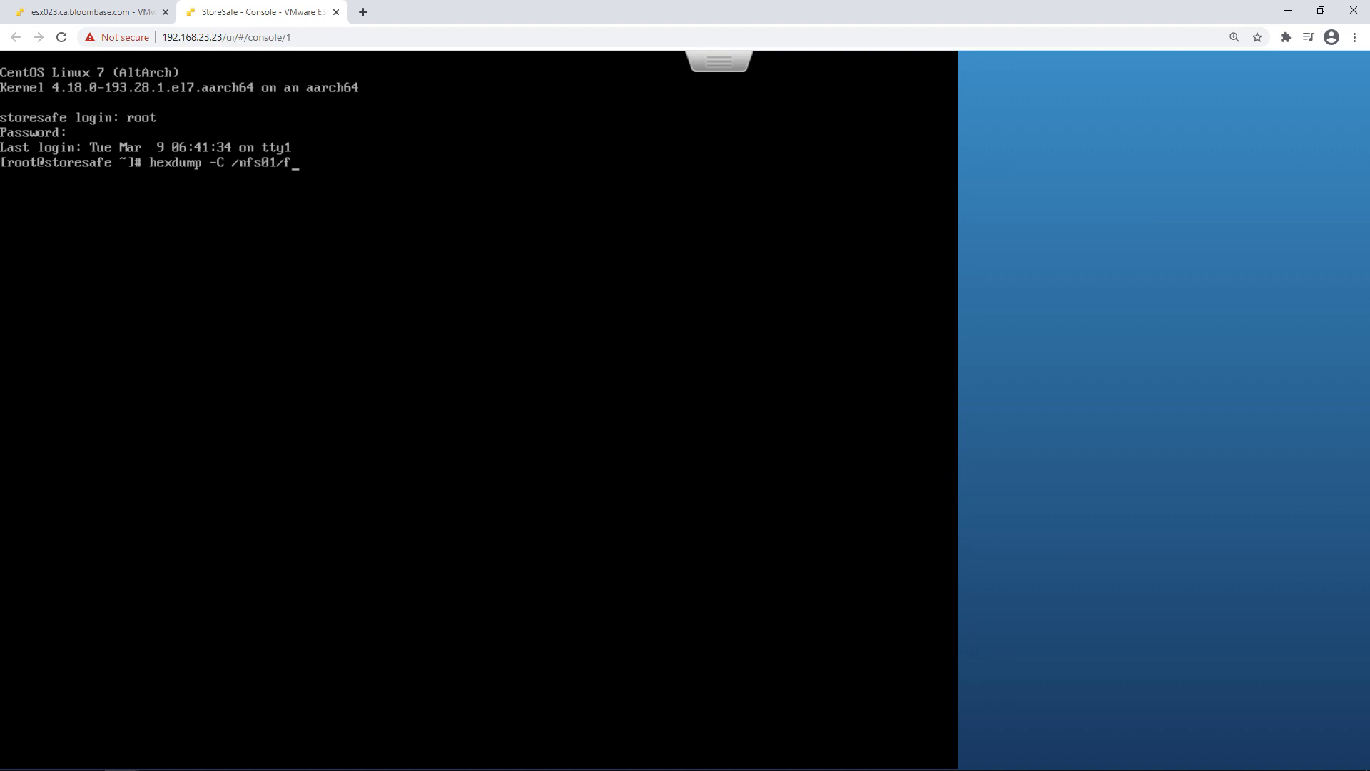
key(BackSpace)
text(U)
key(Tab)
text(U)
key(Tab)
text(-f)
key(Tab)
key(Return)
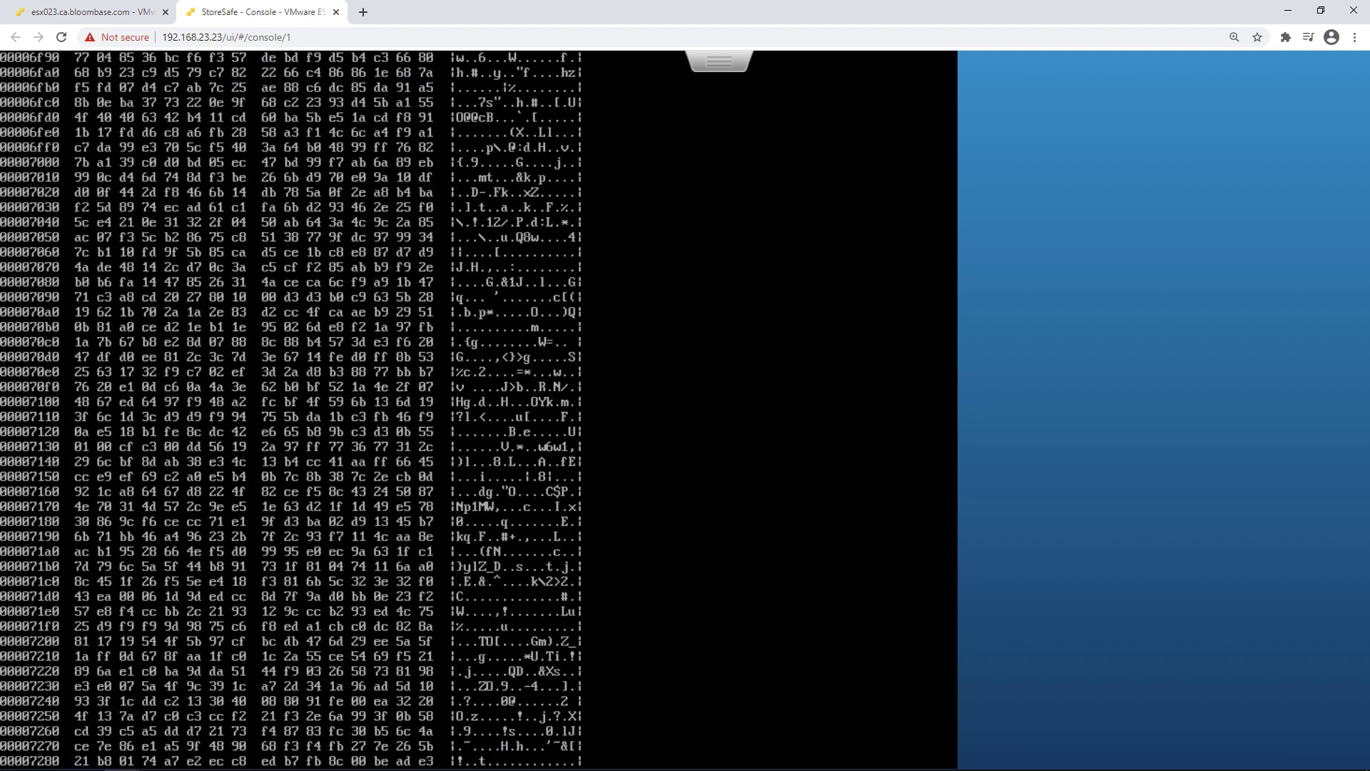
Stop the scrolling hex output and clear the console screen
key(ctrl+c)
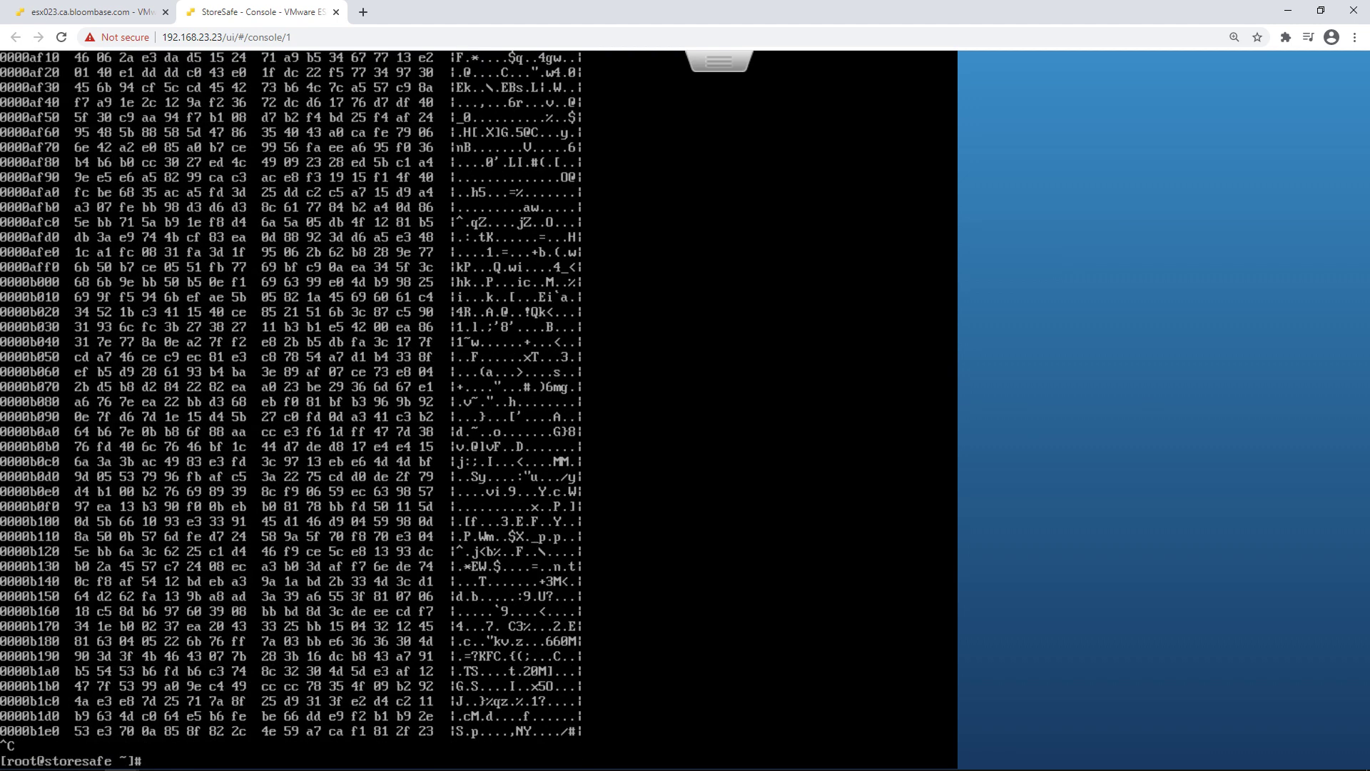
text(clear)
key(Return)
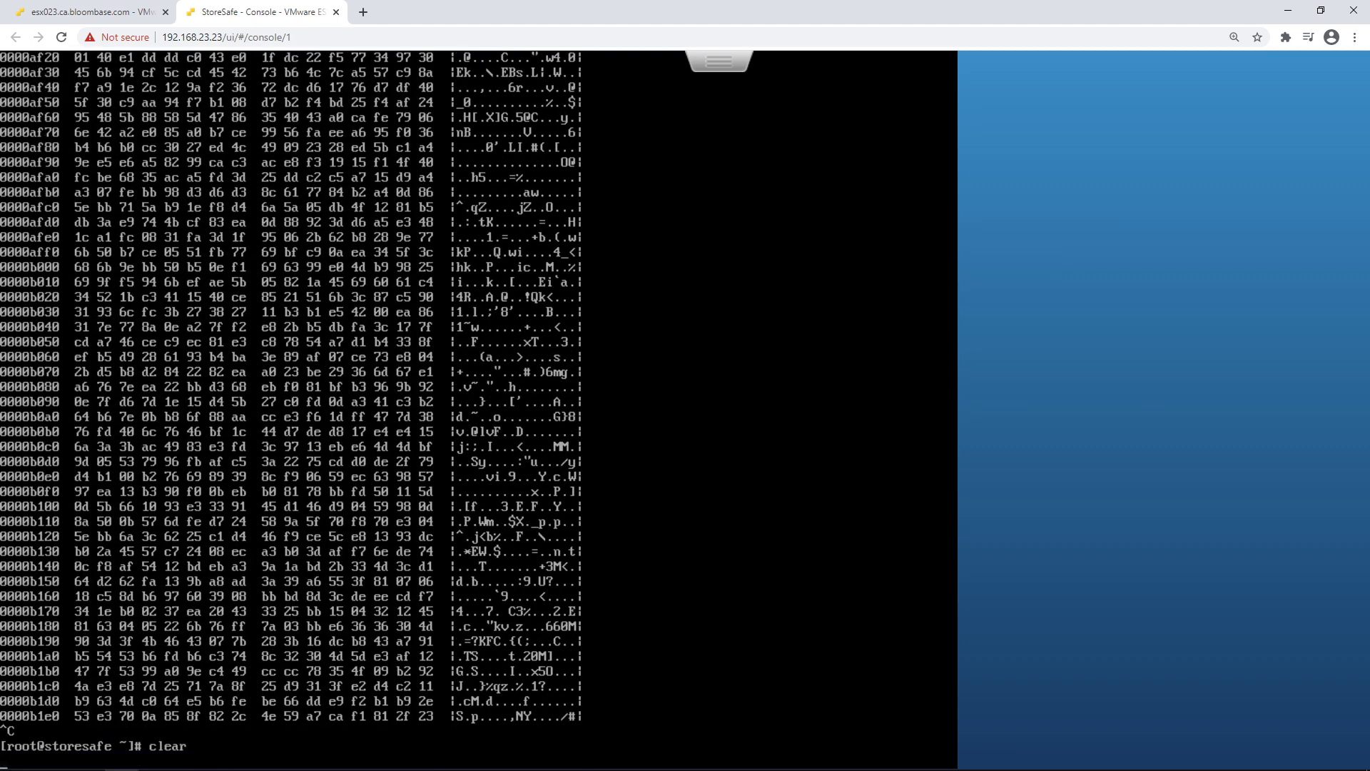